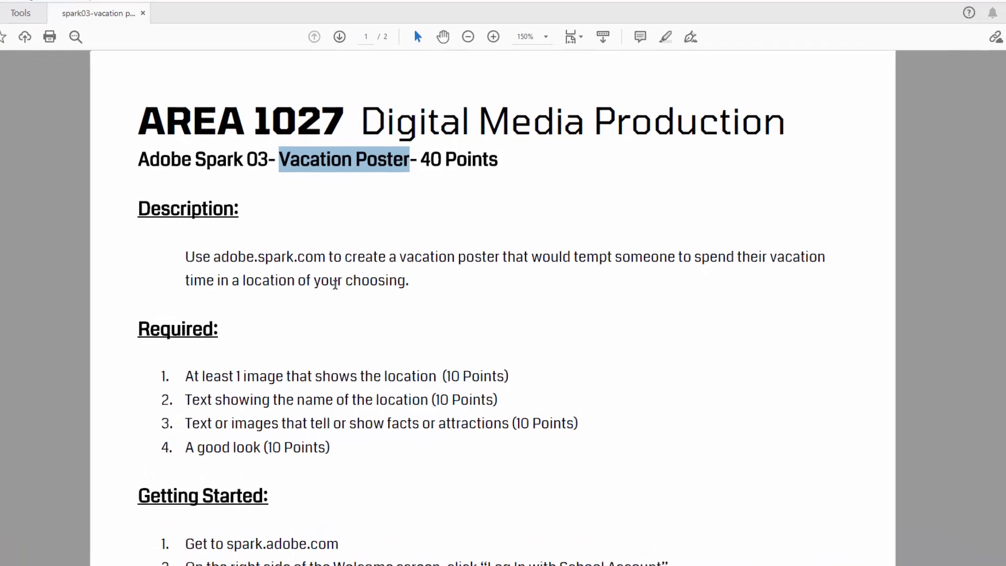
- Read the assignment's Description, marking the site to use, the vacation poster task, its persuasive purpose and the free choice of location
drag(158, 258, 292, 262)
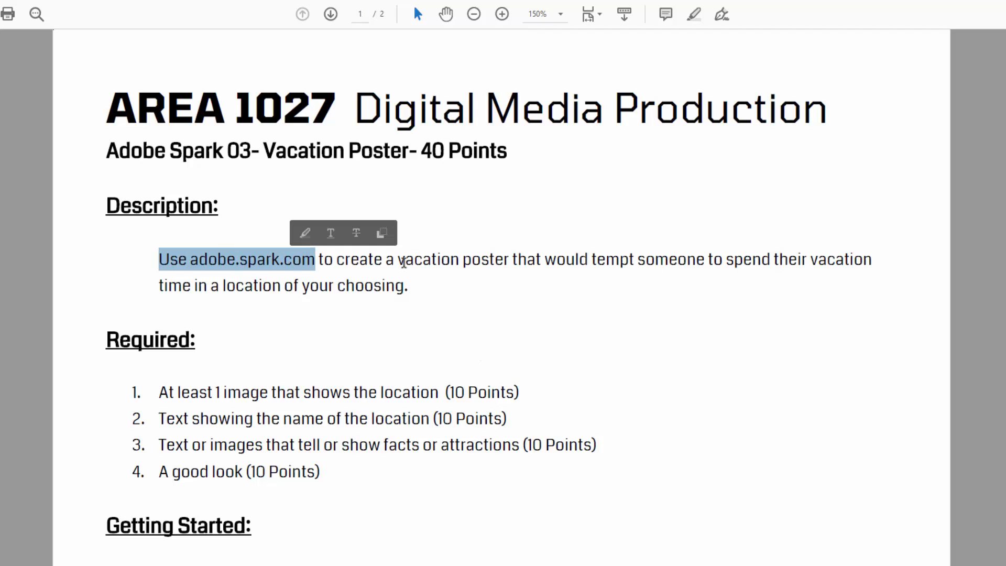
drag(398, 260, 509, 260)
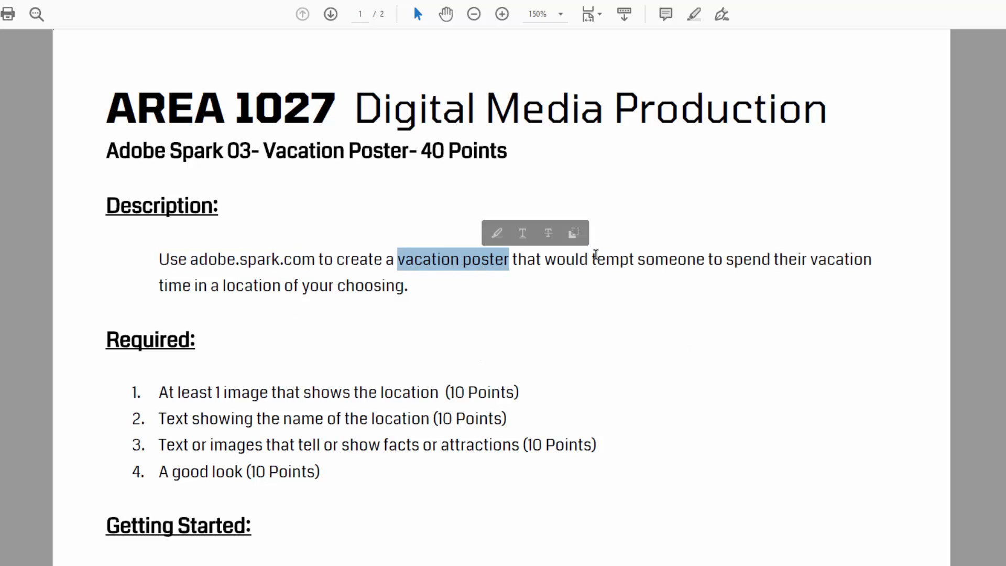
drag(592, 259, 836, 260)
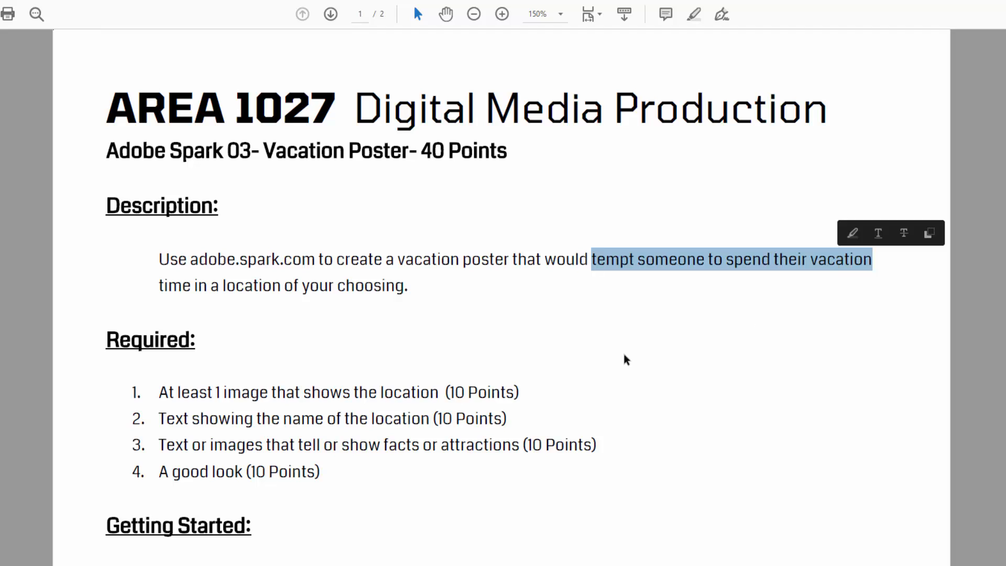
drag(229, 286, 408, 286)
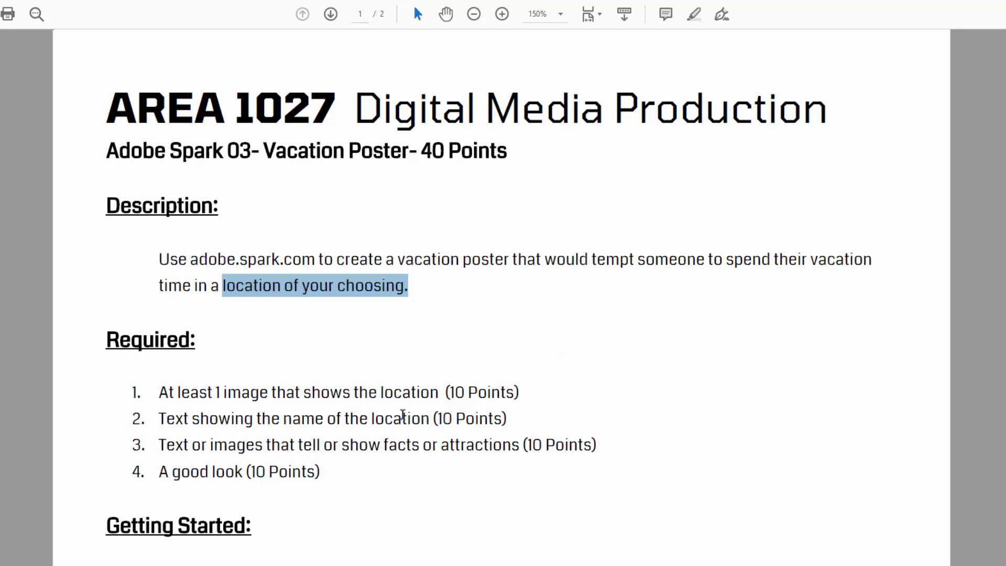
- Review the four Required items, marking the image, location name, facts or attractions, and good look criteria
scroll(400, 415, down, 1)
drag(204, 370, 300, 372)
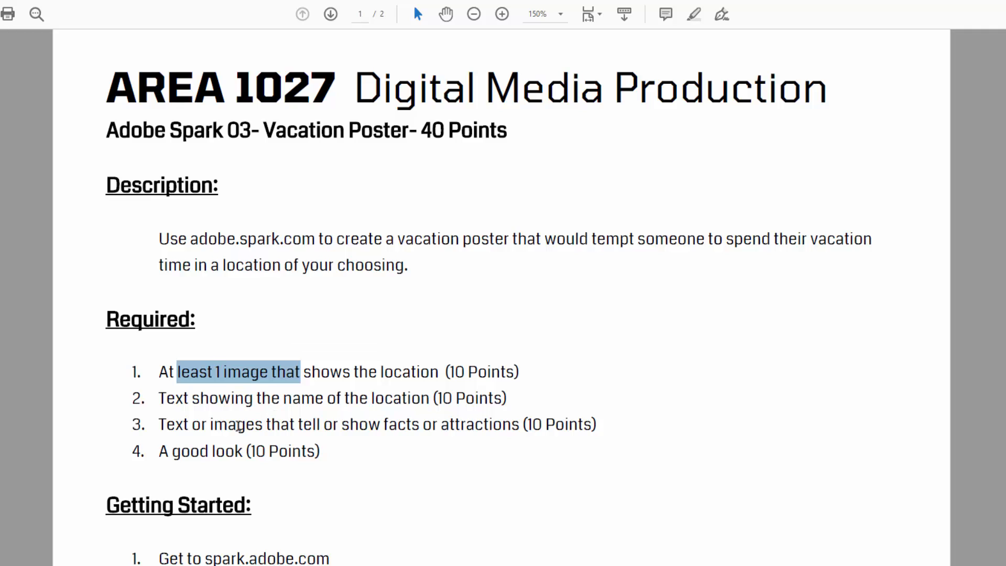
drag(159, 401, 430, 401)
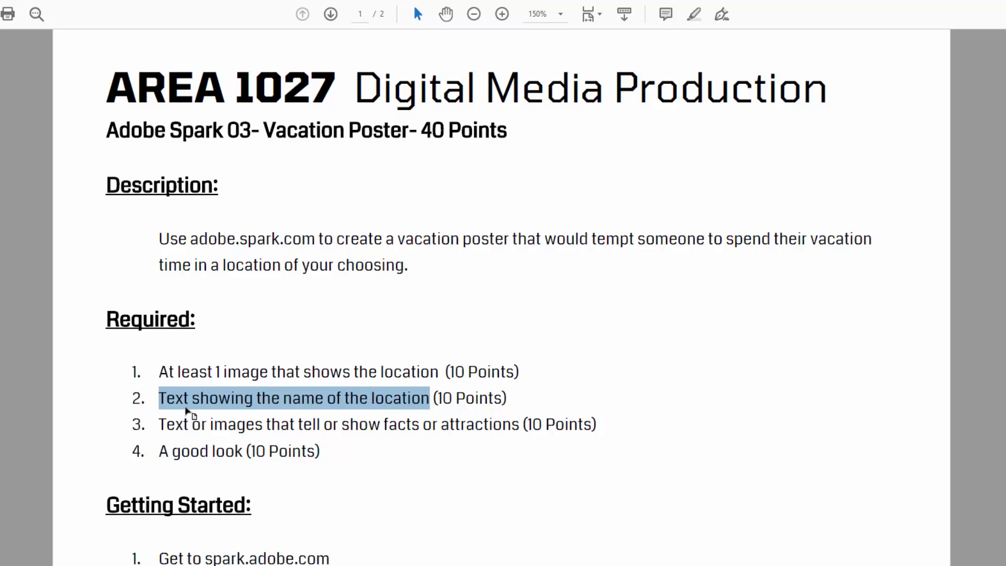
drag(158, 398, 184, 424)
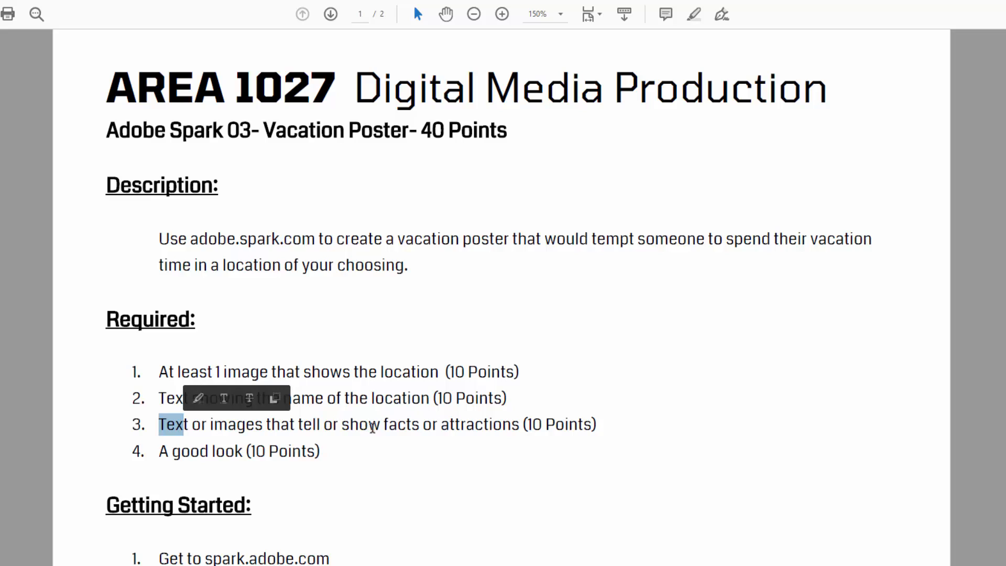
drag(365, 424, 468, 424)
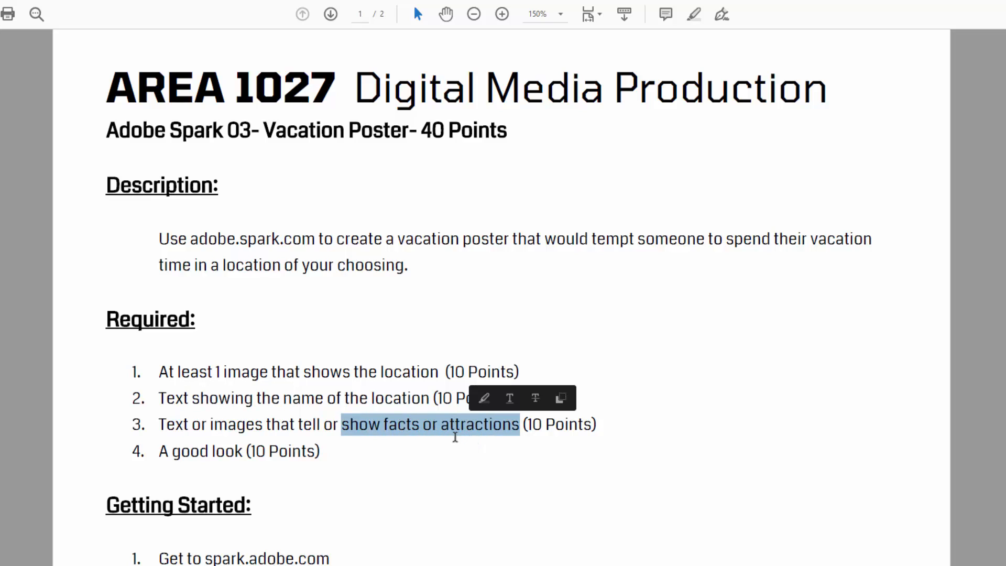
drag(160, 423, 270, 435)
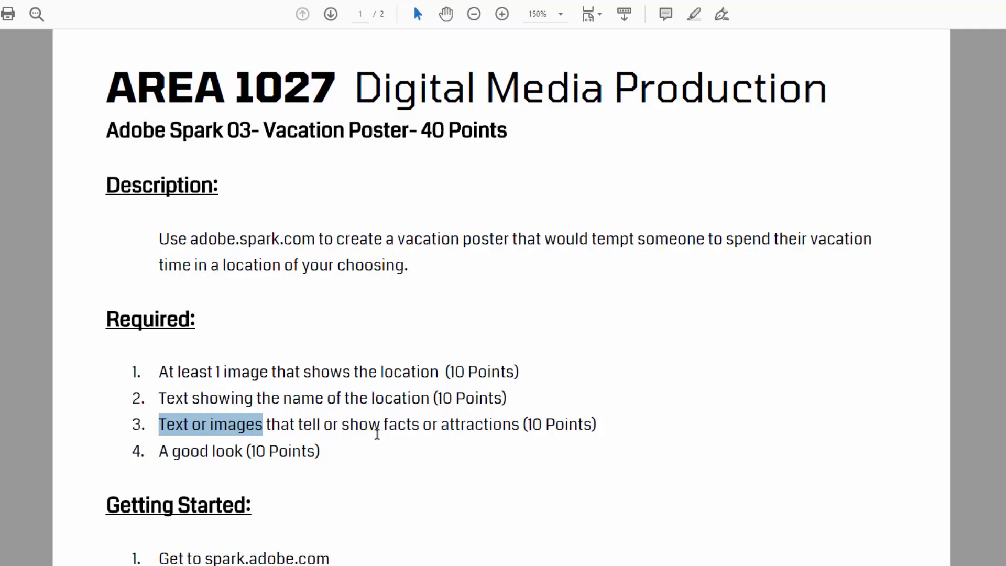
drag(447, 423, 521, 425)
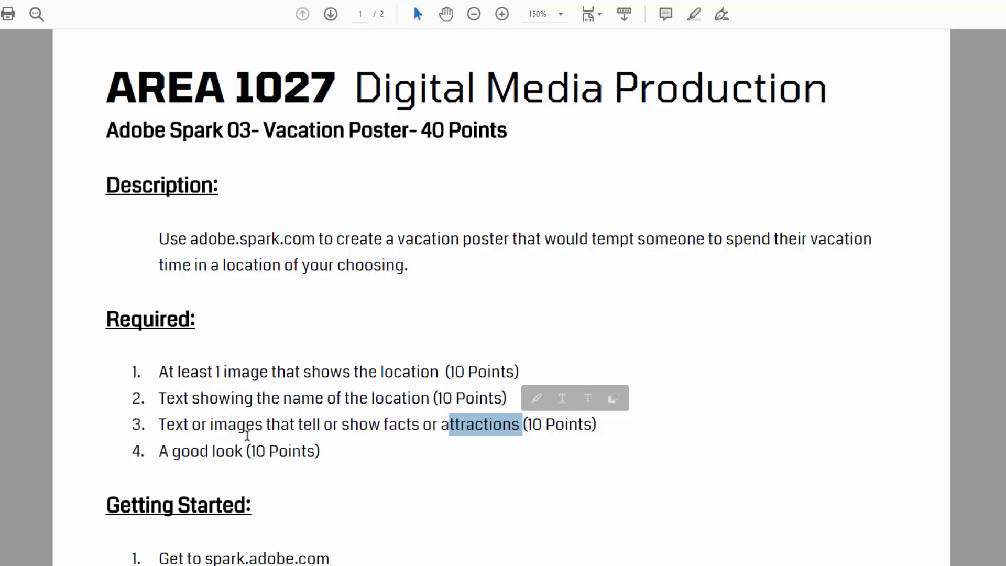
drag(160, 424, 195, 427)
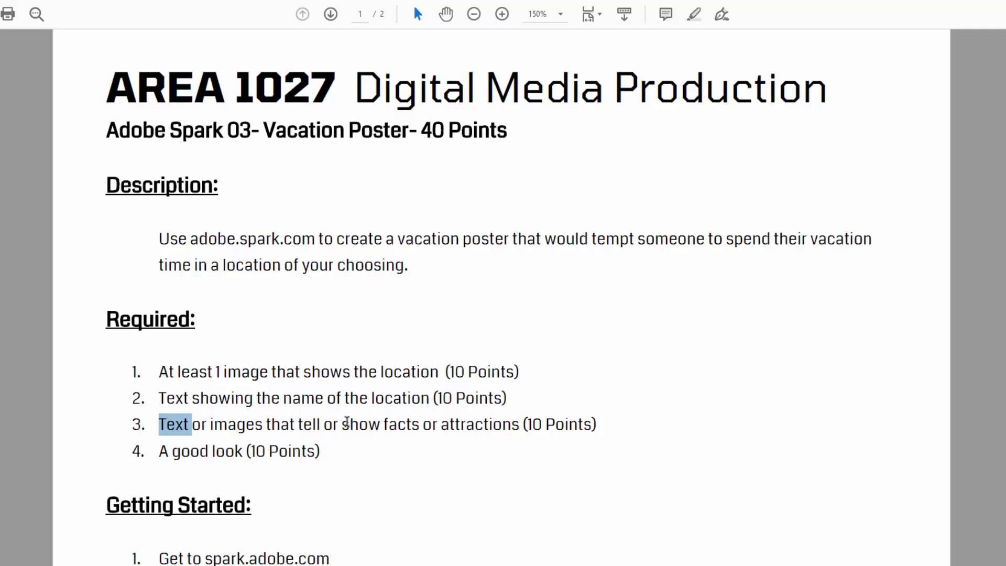
click(187, 430)
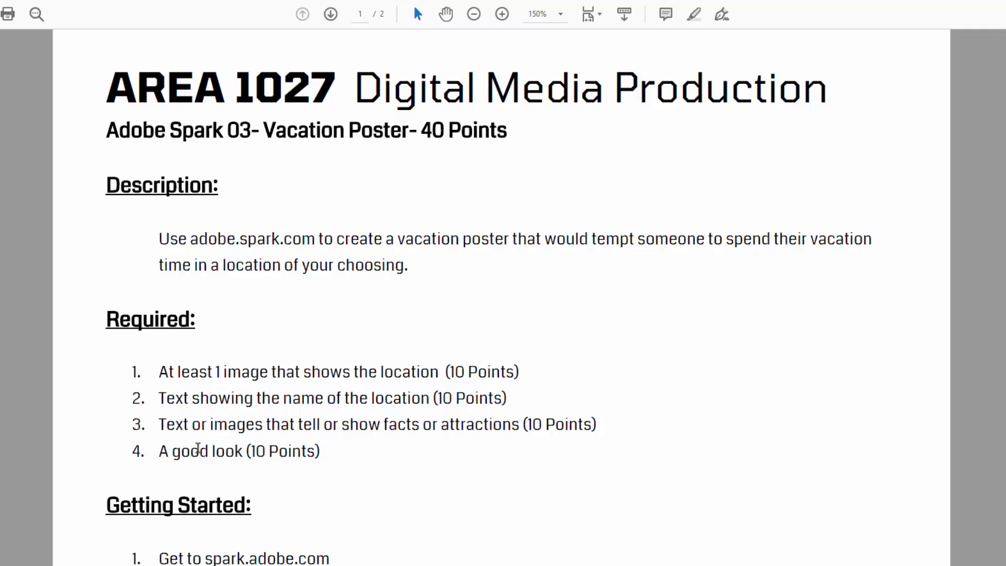
drag(192, 424, 161, 428)
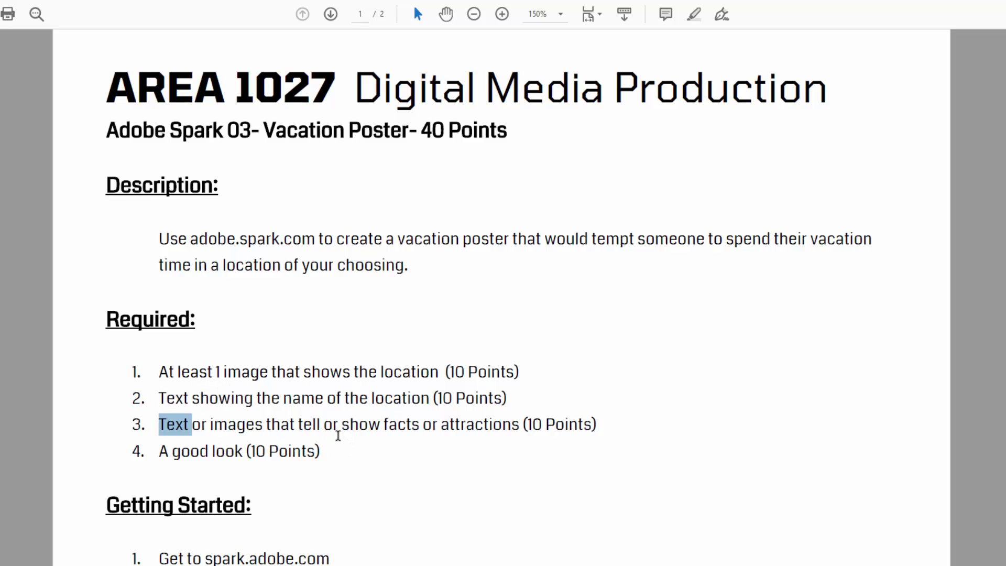
click(180, 431)
drag(214, 425, 262, 422)
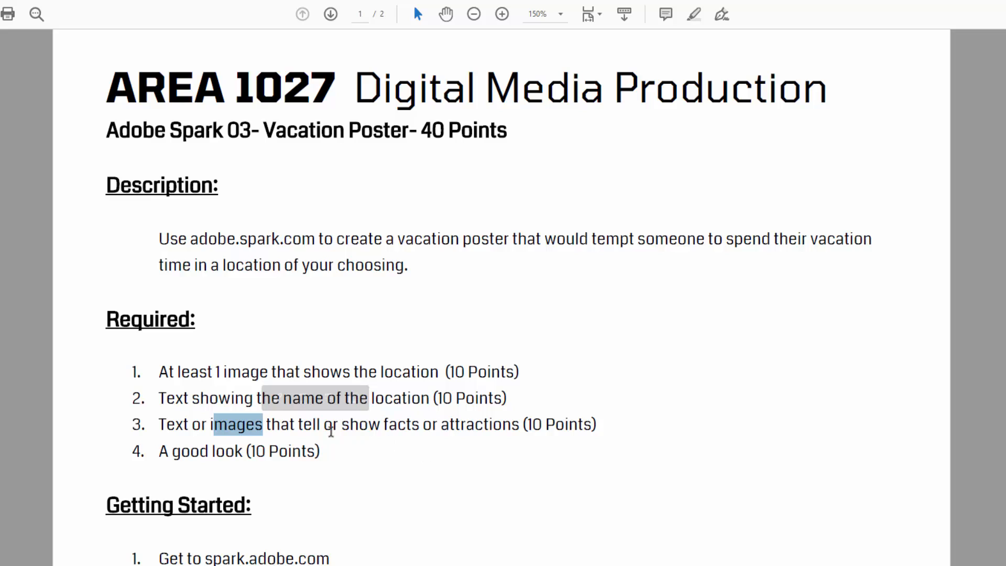
drag(341, 425, 457, 430)
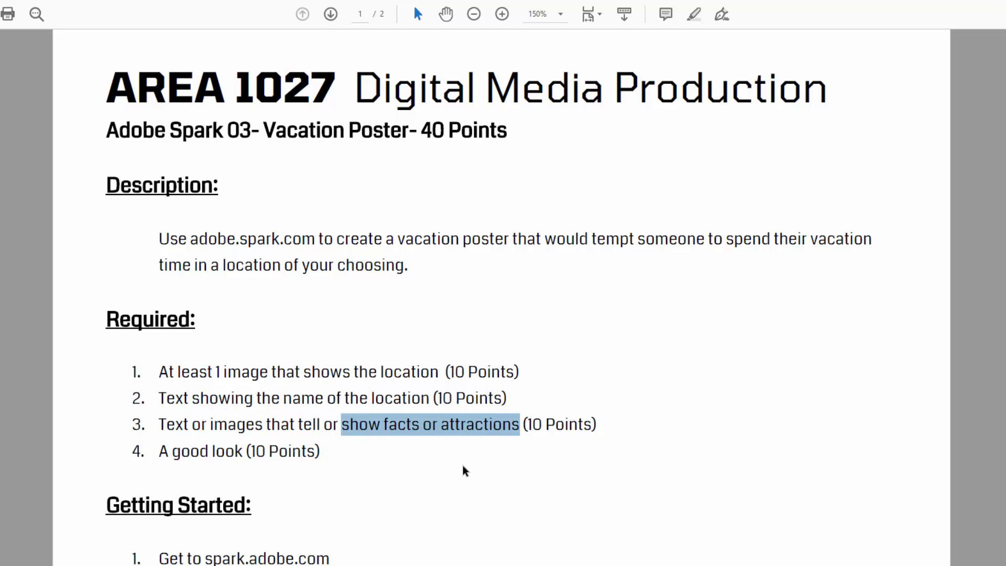
drag(161, 454, 233, 453)
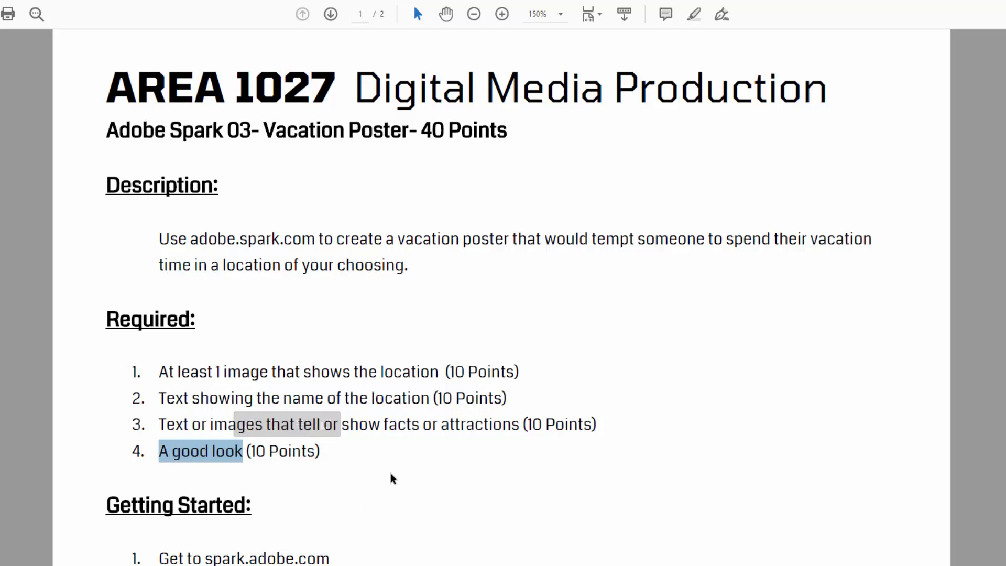
- Look through the Getting Started, Building the Vacation Poster, and Finishing Up and Submitting instructions
scroll(385, 478, down, 3)
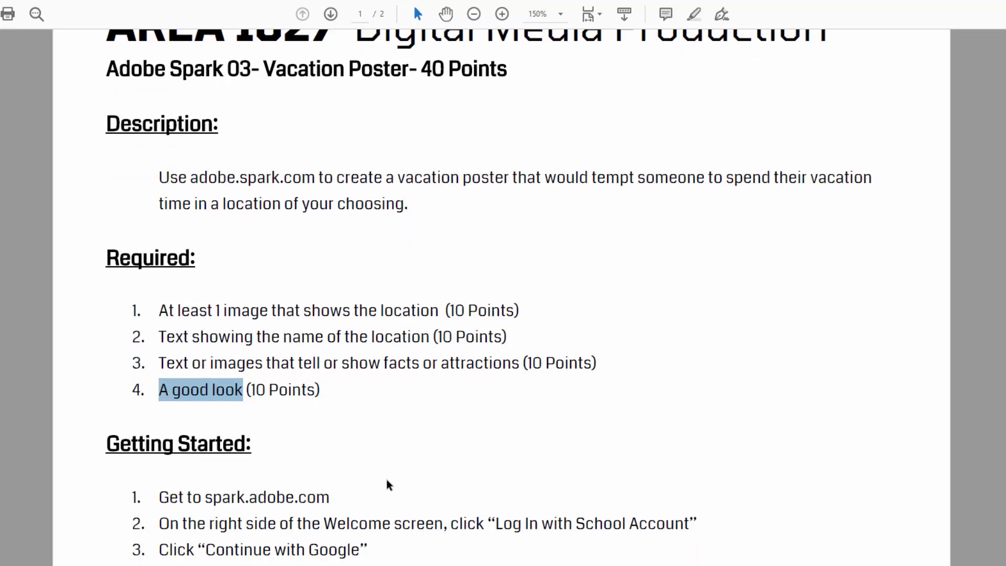
scroll(386, 480, down, 3)
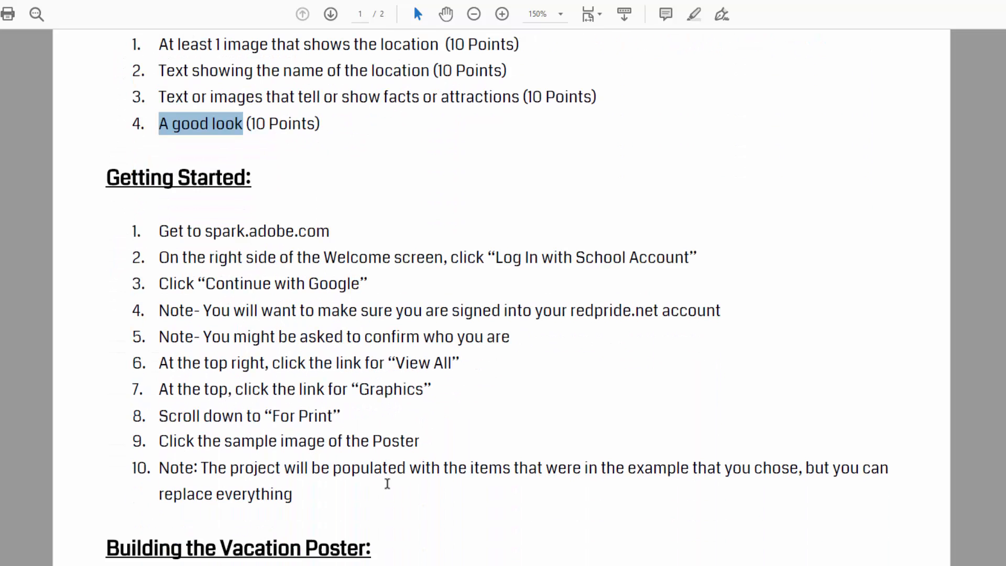
scroll(391, 479, down, 1)
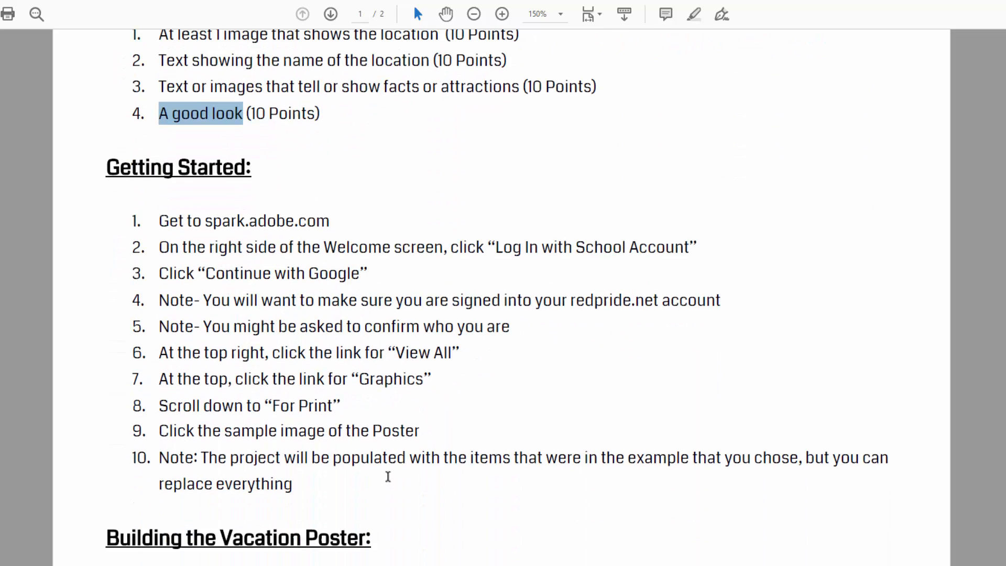
scroll(387, 479, up, 1)
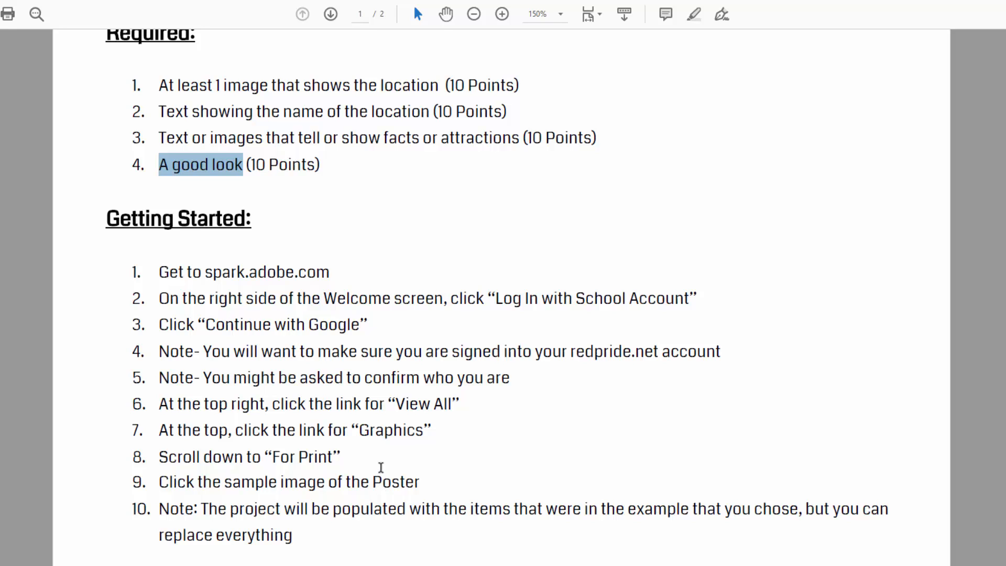
scroll(388, 383, down, 2)
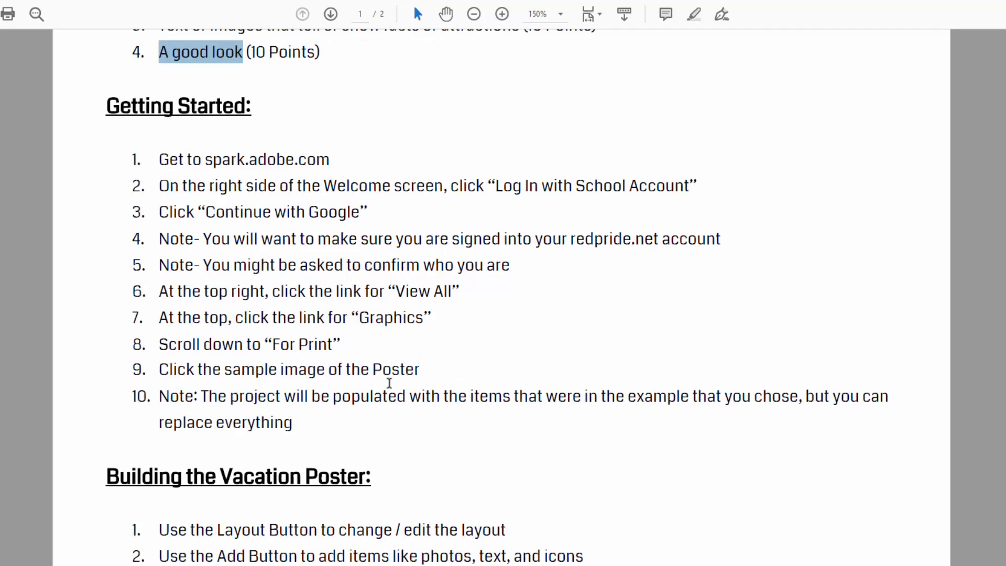
scroll(389, 382, down, 10)
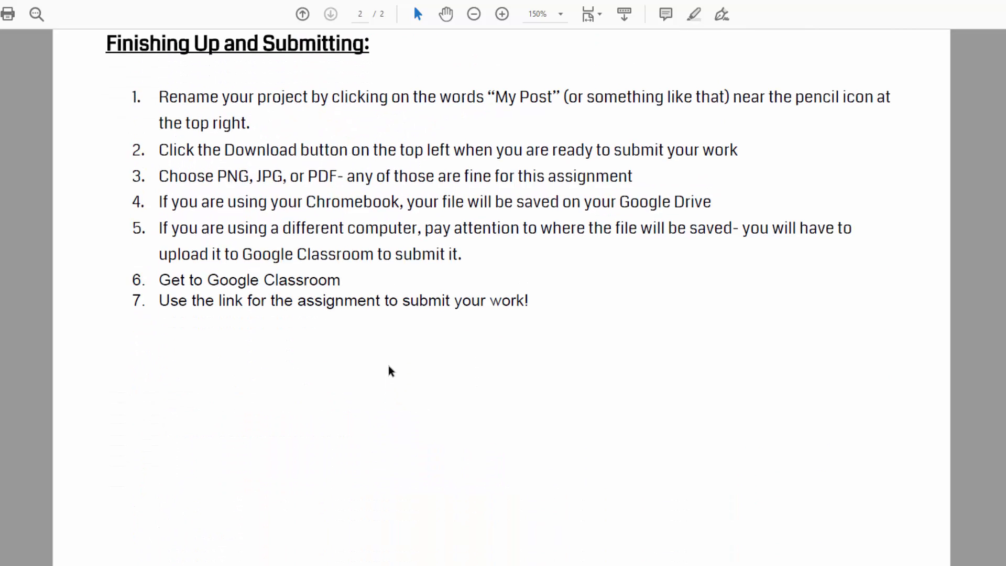
scroll(388, 370, up, 8)
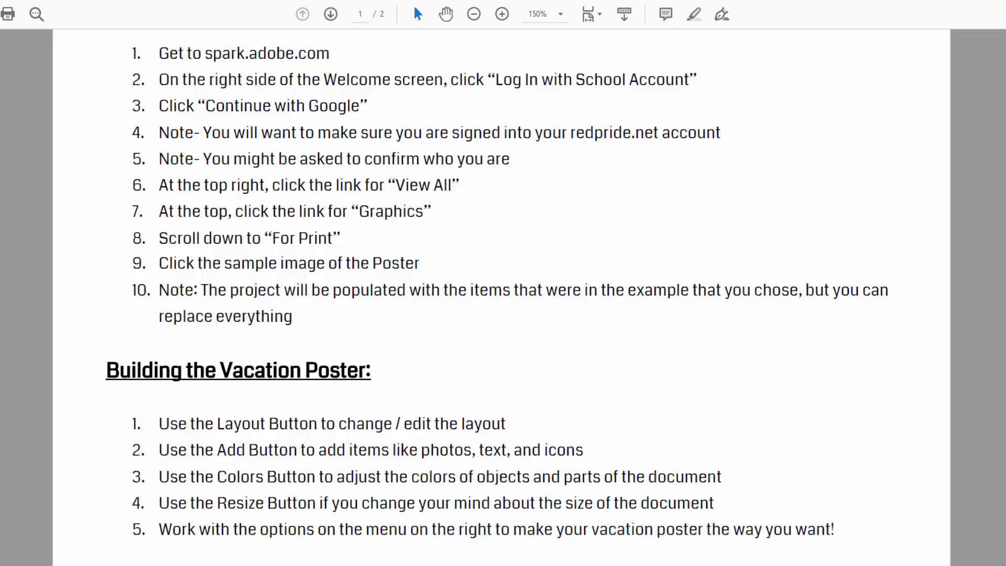
- Switch to Adobe Spark in Chrome and sign out of the current account from its home page
key(alt+Tab)
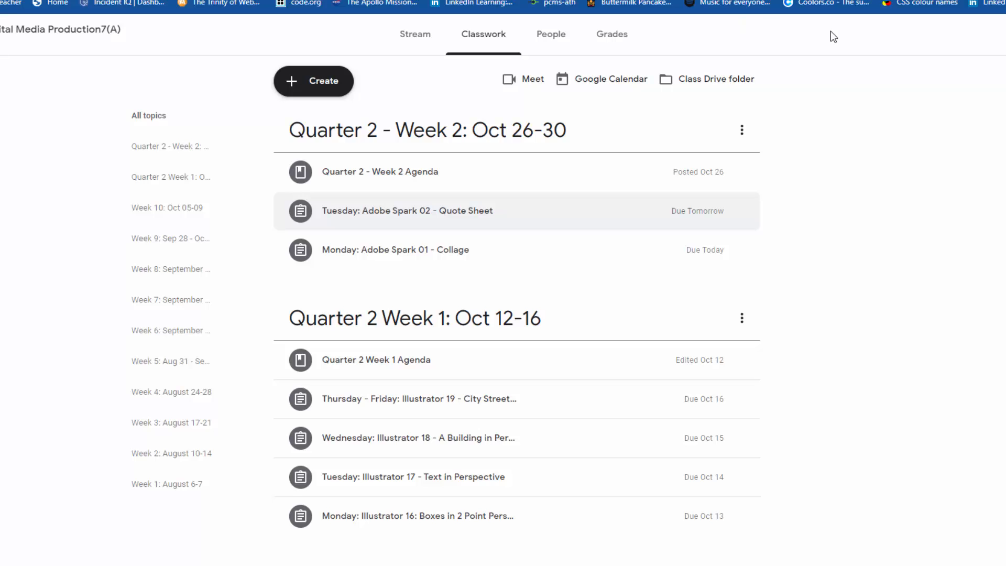
click(686, 15)
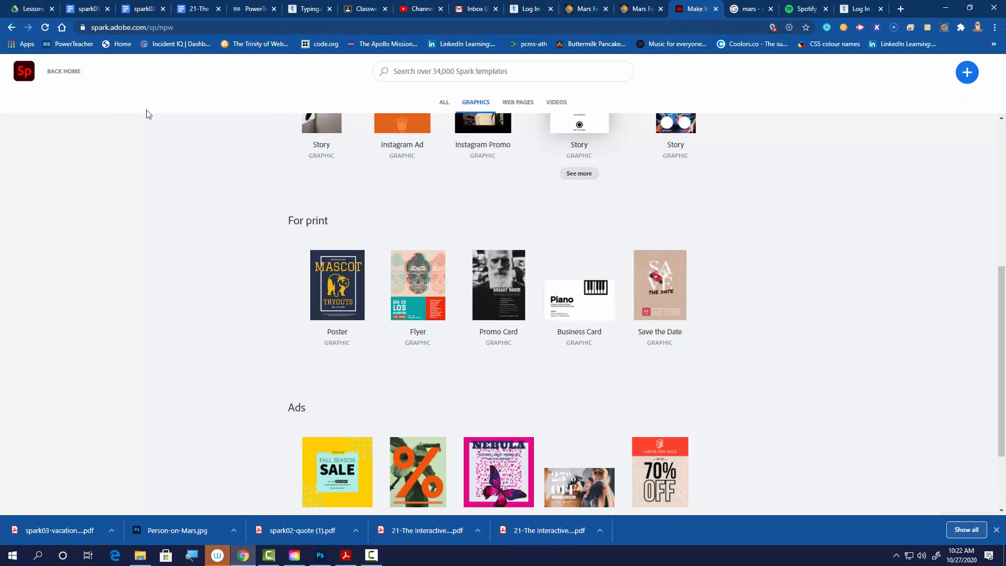
click(24, 71)
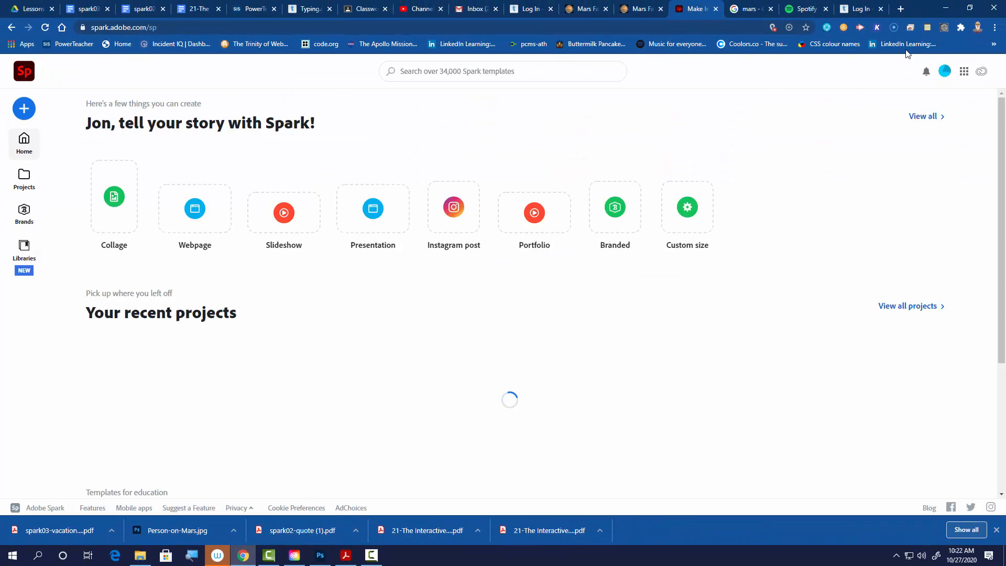
click(942, 77)
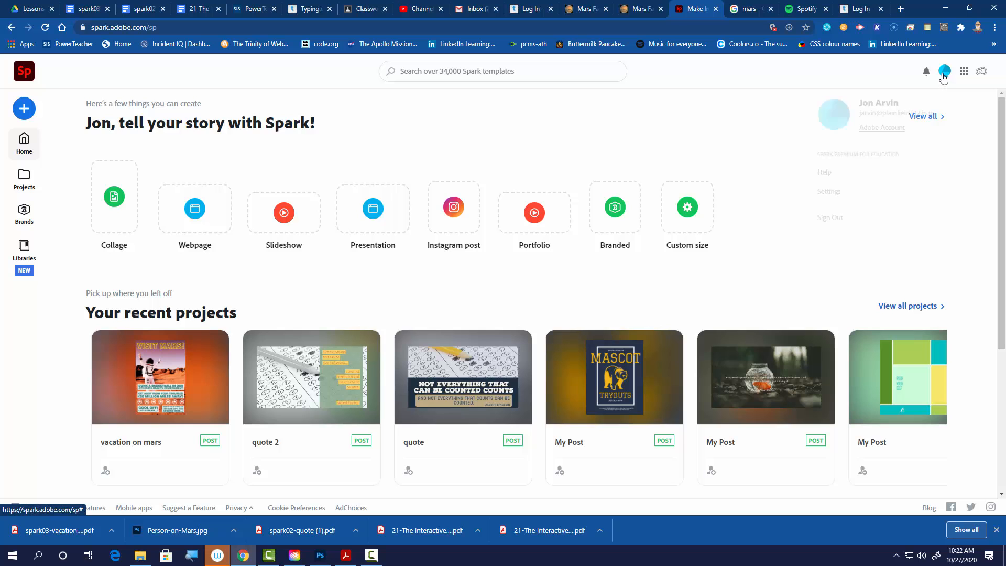
click(837, 220)
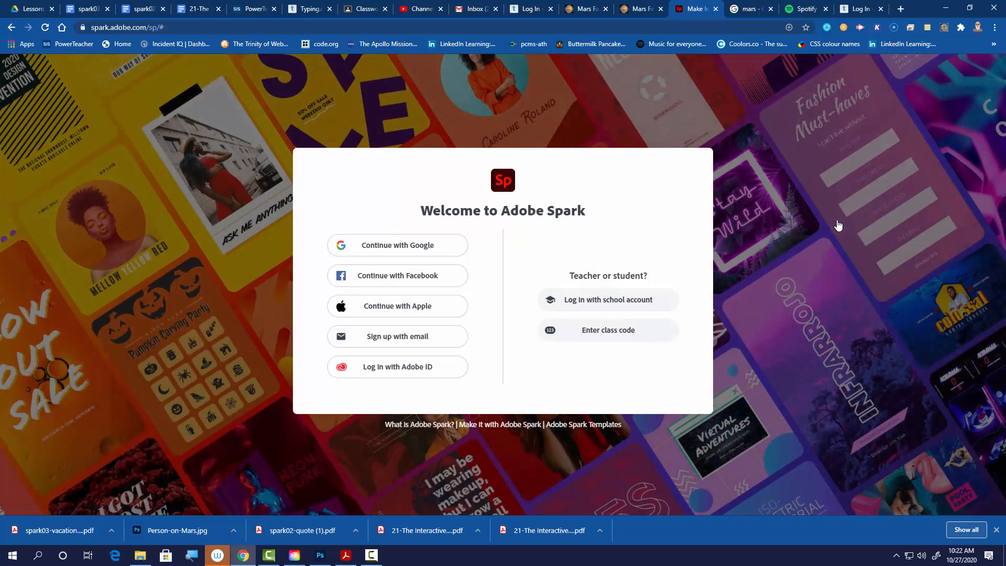
- Sign in to Adobe Spark from its public landing page with the school account, continuing with Google
click(506, 181)
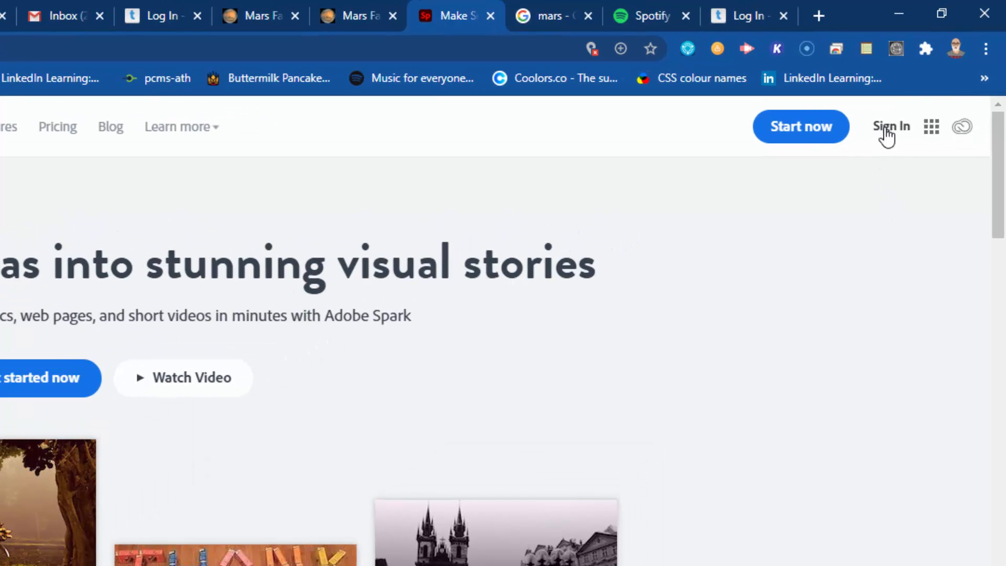
click(886, 131)
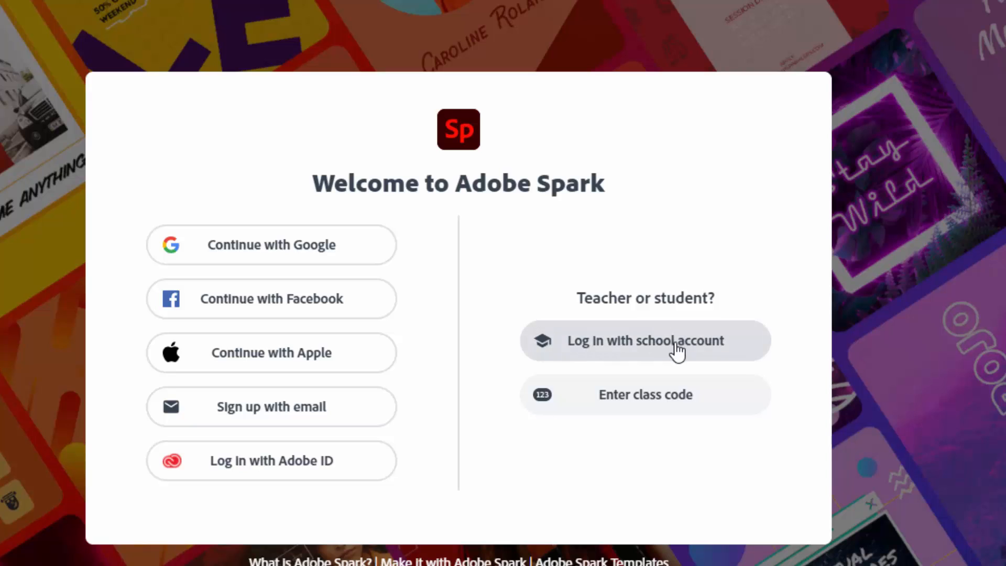
click(677, 350)
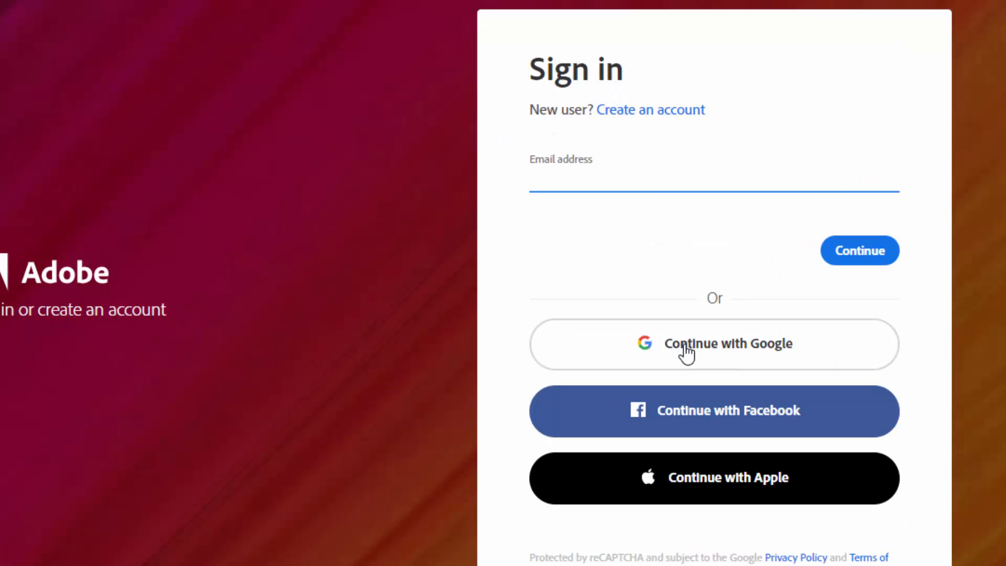
click(686, 352)
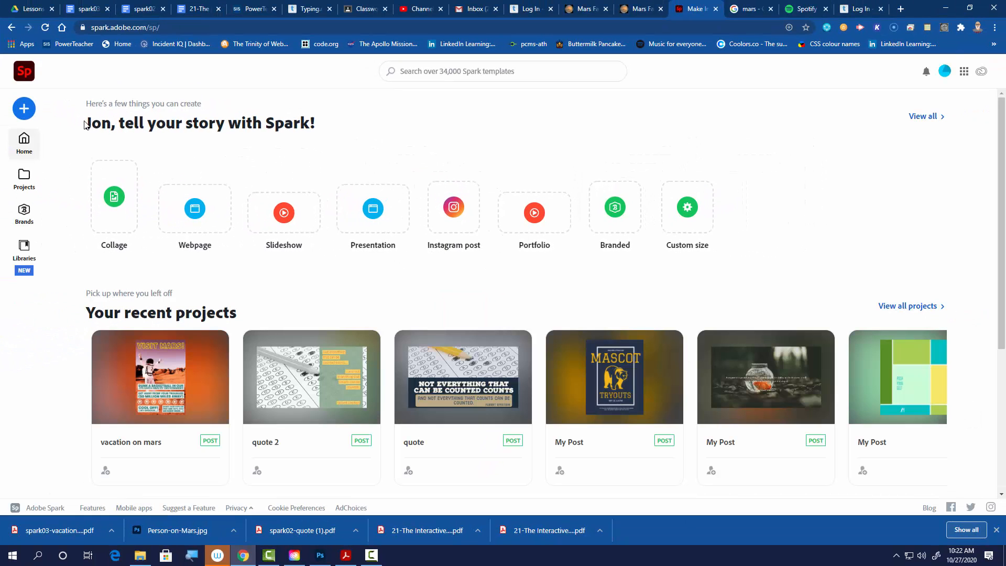
- Open the full list of project types that can be created from the Spark home page
mouse_move(84, 123)
mouse_down()
mouse_move(132, 123)
mouse_move(86, 124)
mouse_move(81, 134)
mouse_move(89, 127)
mouse_up()
click(68, 125)
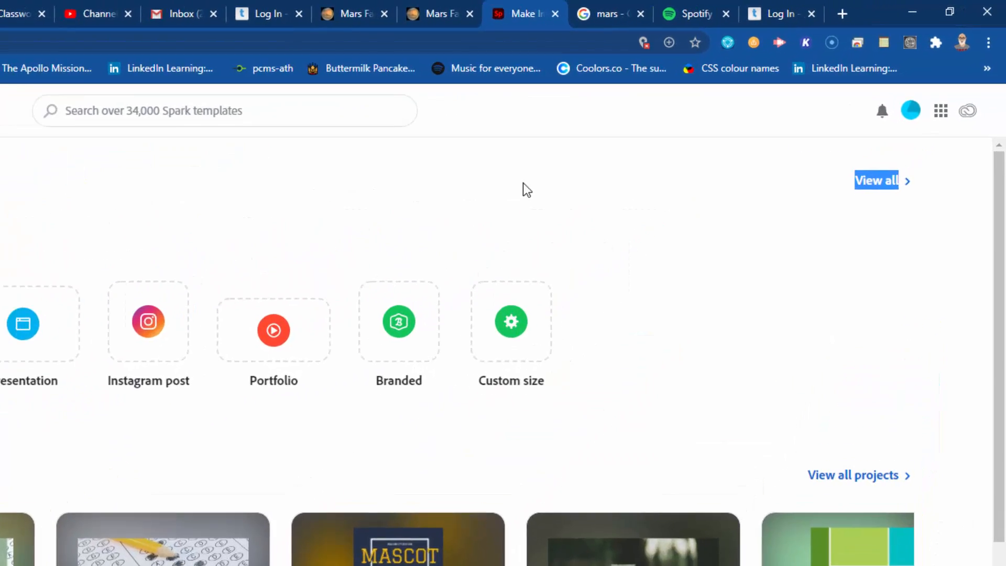
click(910, 138)
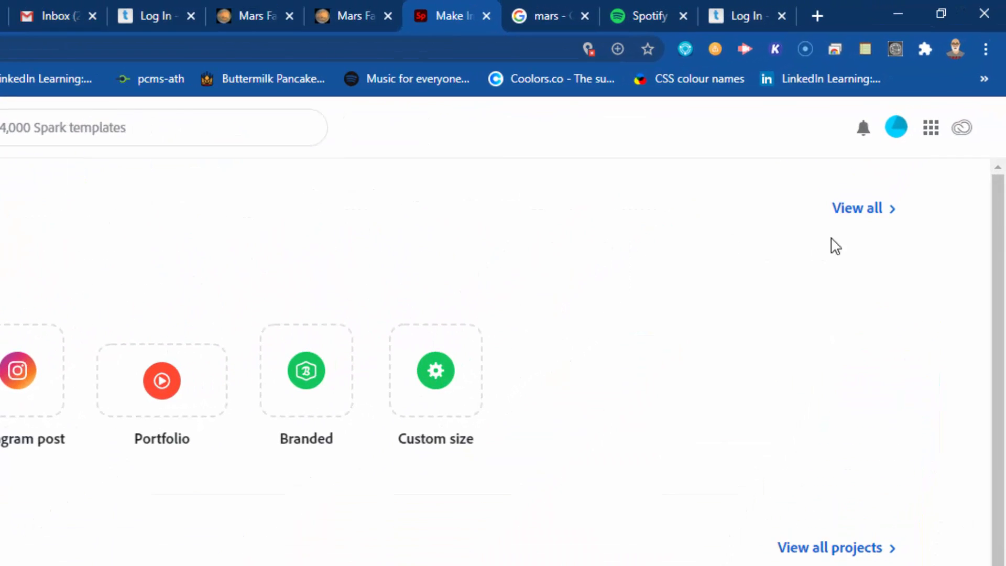
click(856, 211)
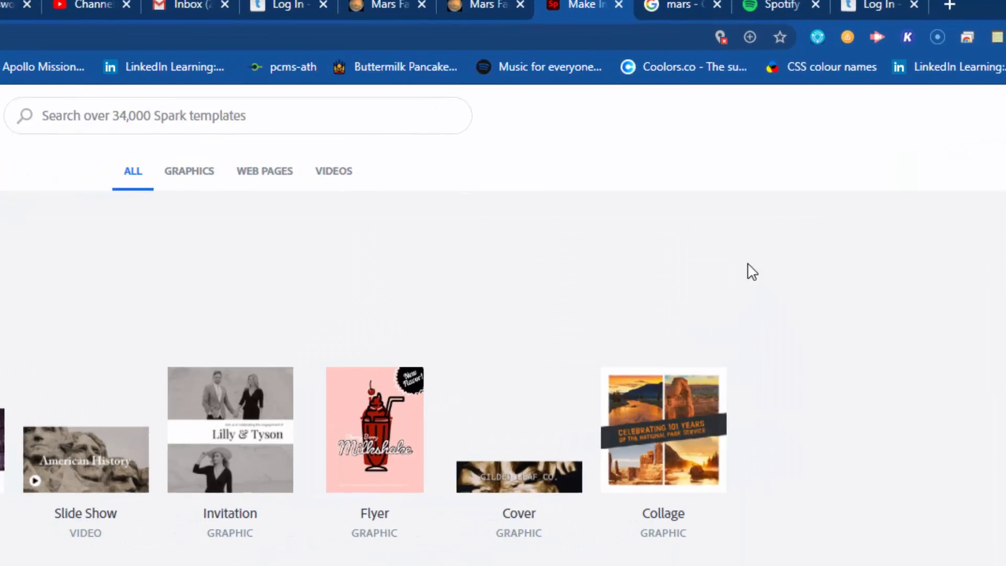
- Start a new project from the Mascot Tryouts poster template in the print section of the graphics project types
scroll(134, 444, down, 3)
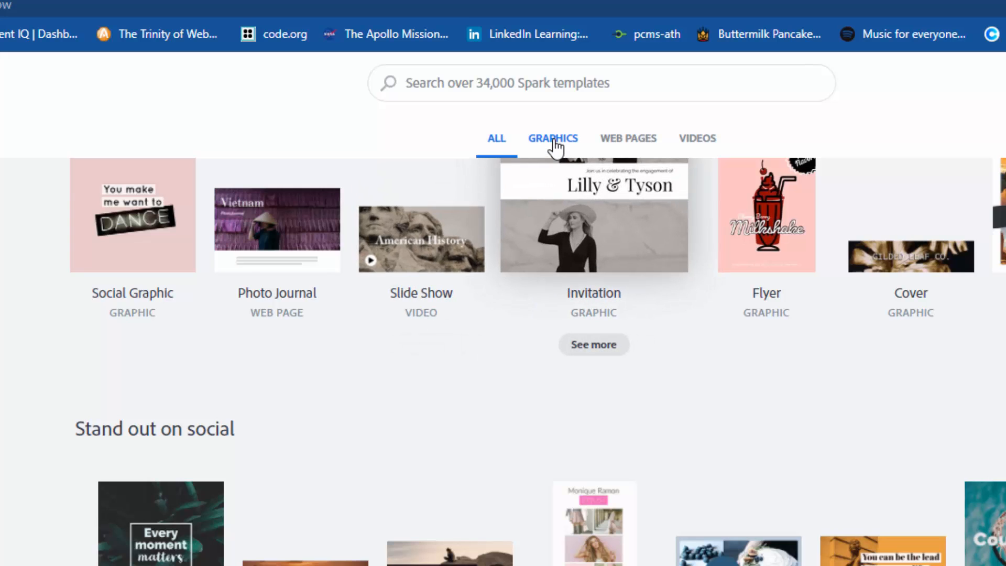
click(554, 141)
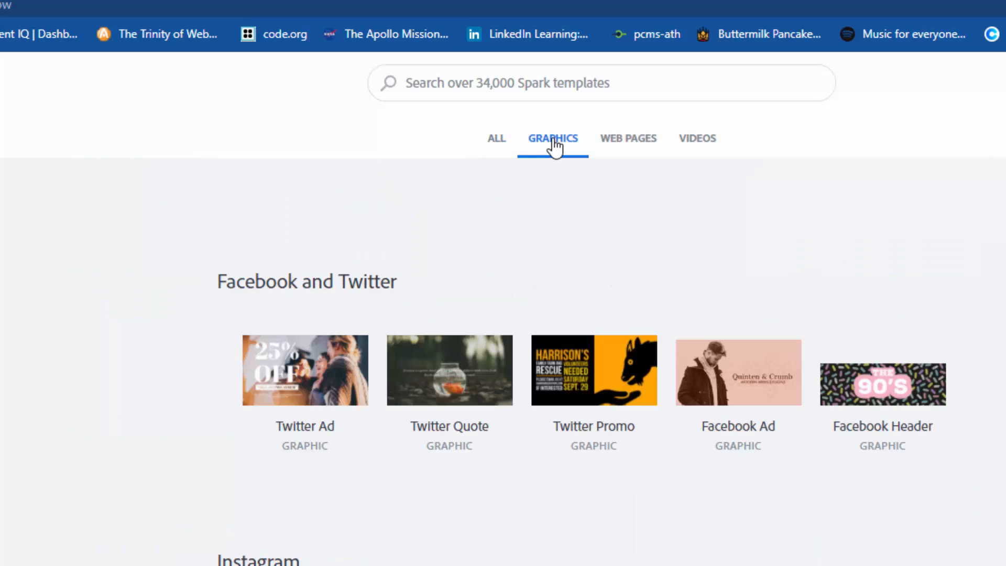
scroll(148, 420, down, 9)
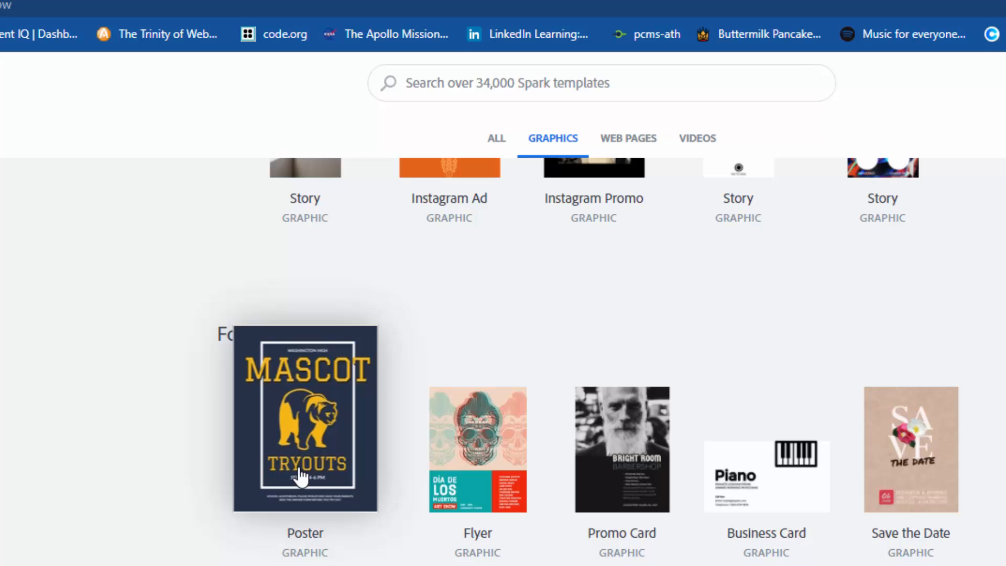
click(299, 422)
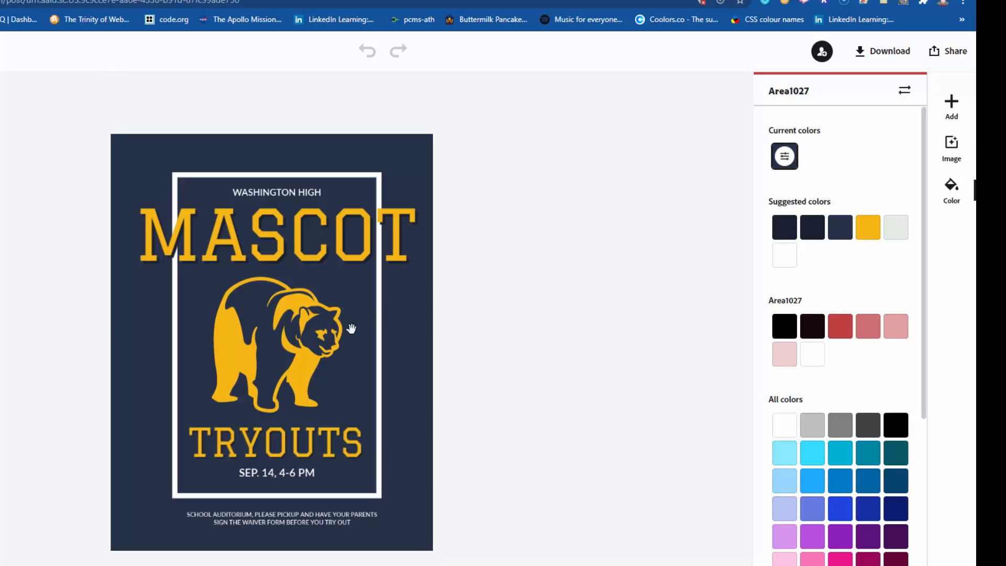
- Try repositioning the bear, the MASCOT title and the WASHINGTON HIGH line, and select the white frame
drag(294, 354, 254, 366)
drag(330, 319, 307, 332)
mouse_move(319, 242)
mouse_down()
mouse_move(293, 248)
mouse_move(302, 261)
mouse_move(318, 238)
mouse_up()
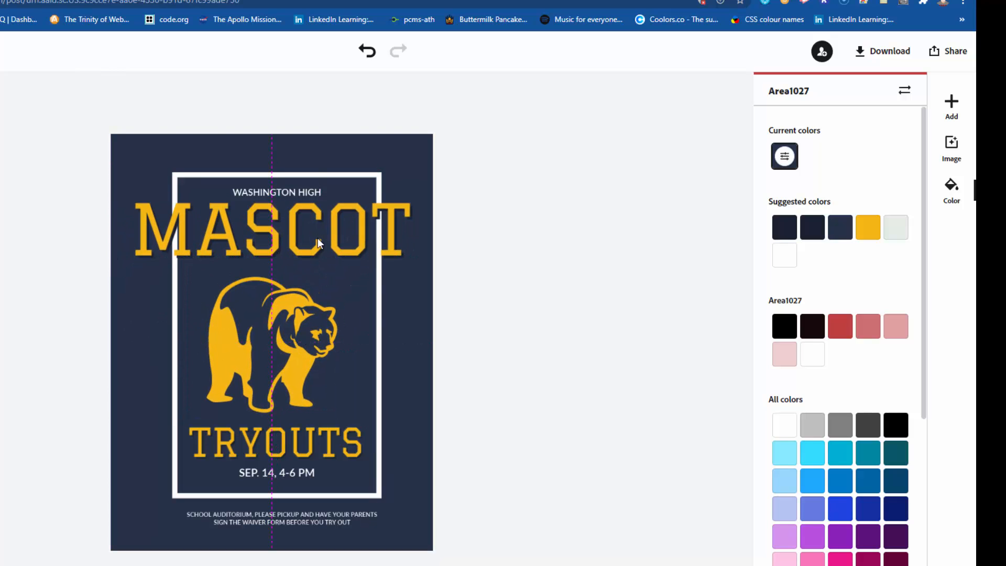
drag(294, 197, 263, 193)
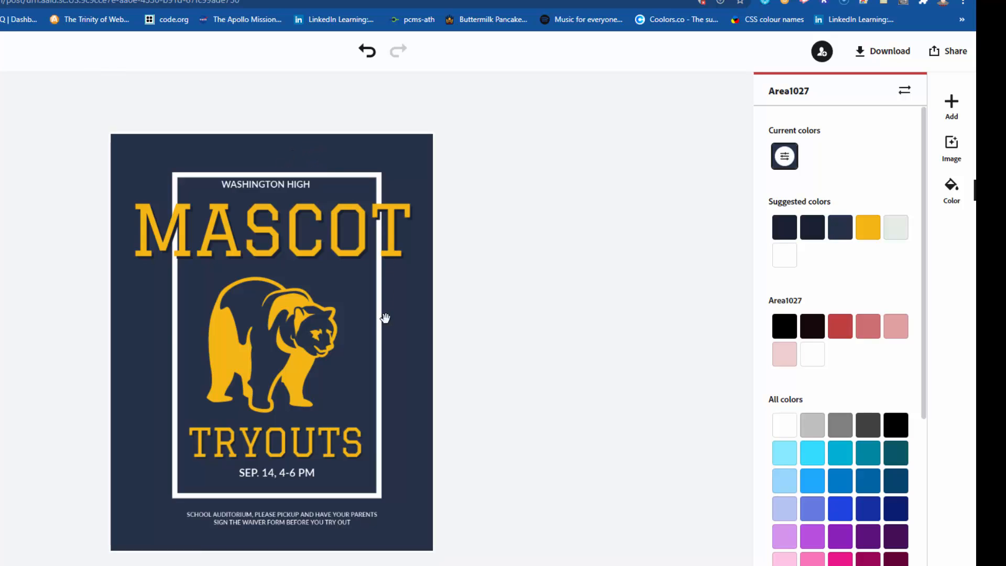
click(363, 384)
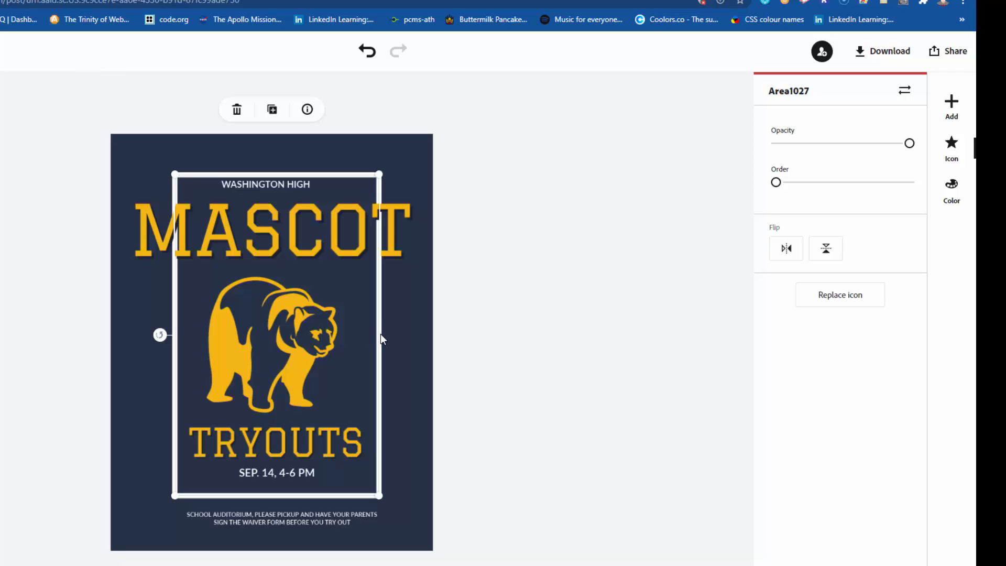
click(409, 326)
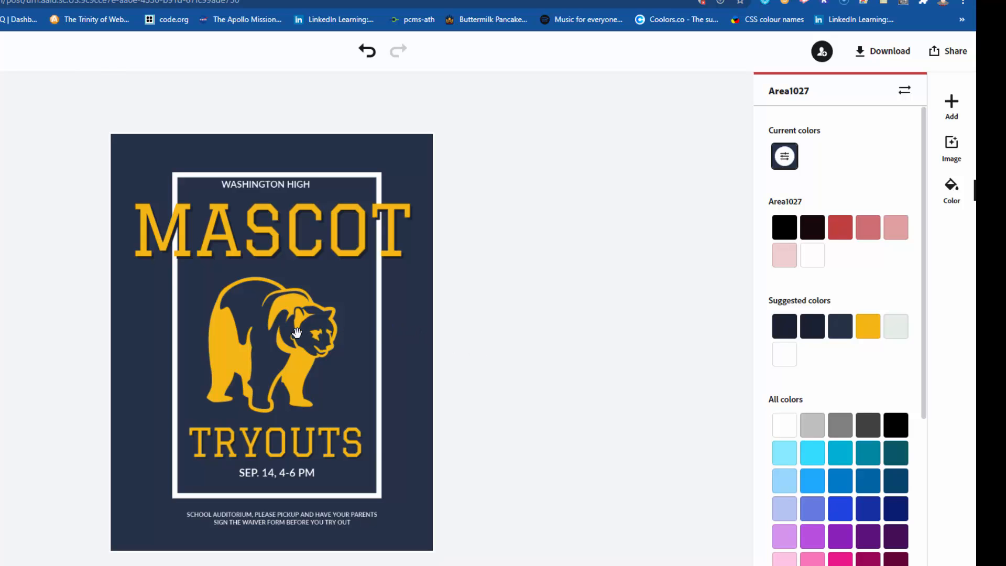
drag(291, 336, 290, 341)
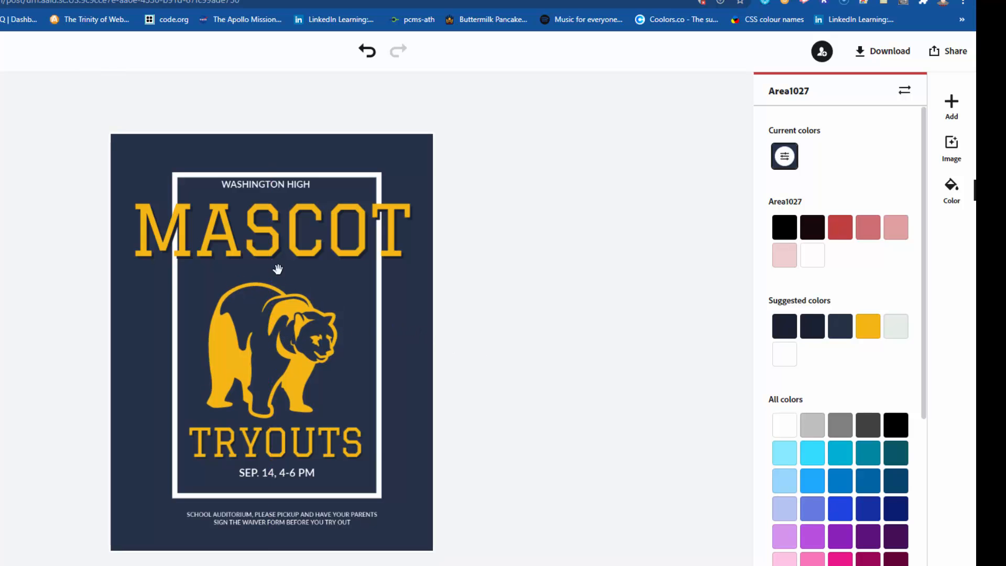
- Delete the MASCOT title, the bear graphic and the WASHINGTON HIGH line from the poster
click(278, 252)
click(284, 349)
key(Delete)
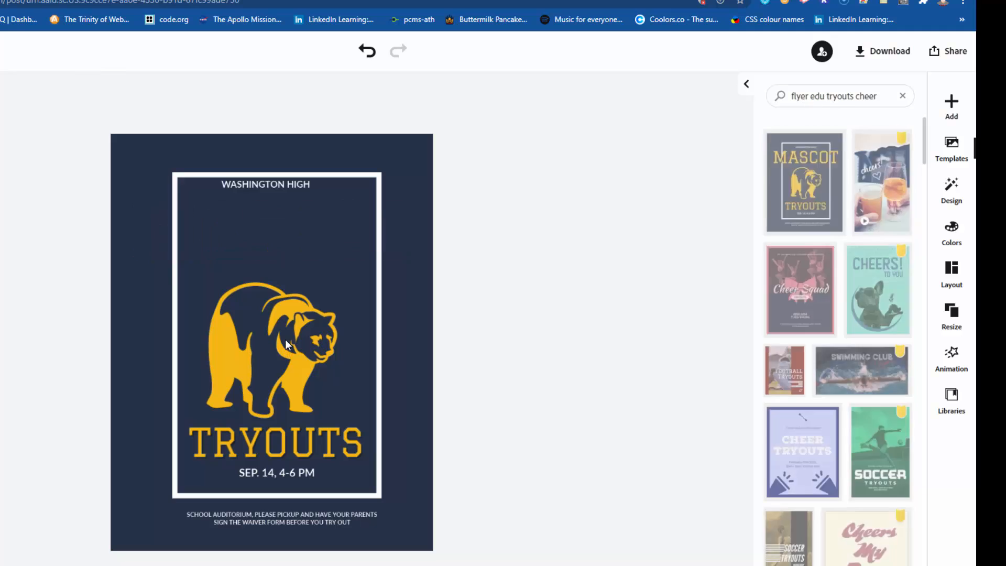
click(285, 338)
key(Delete)
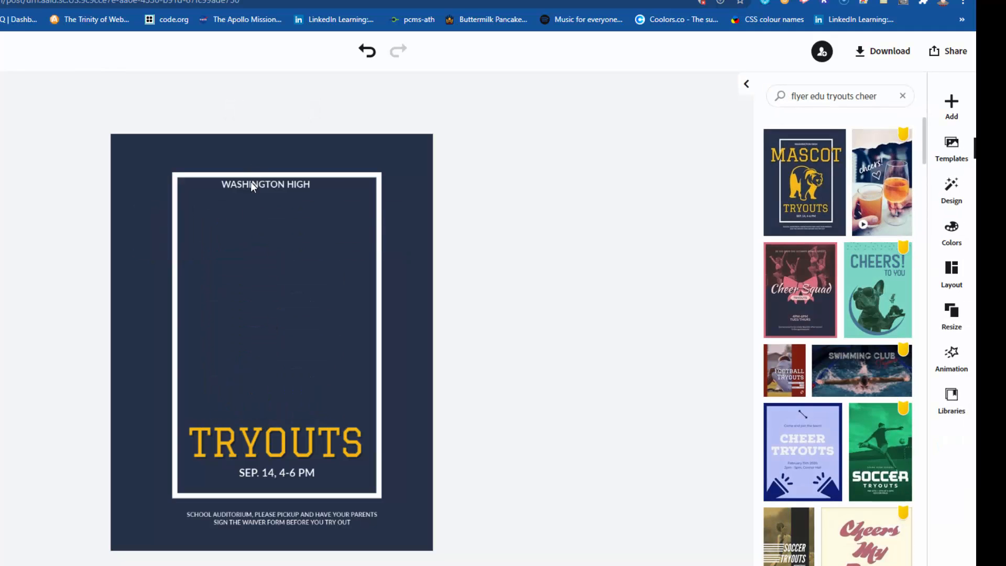
click(251, 181)
key(Delete)
- Look through the suggested, simple, banner and grid layouts, and the types of elements that can be added
click(944, 275)
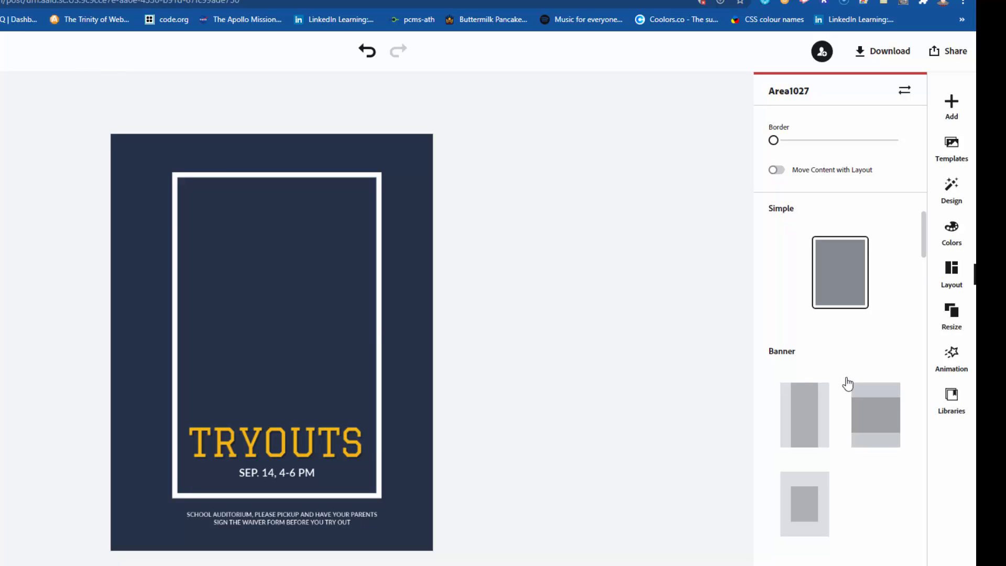
scroll(846, 382, down, 5)
scroll(849, 383, up, 2)
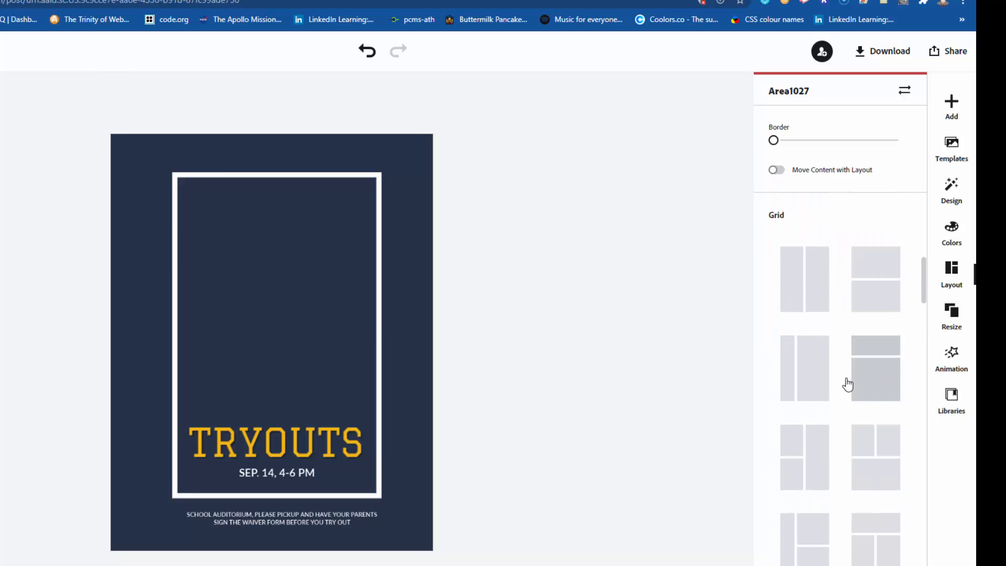
scroll(847, 384, down, 5)
scroll(846, 383, up, 7)
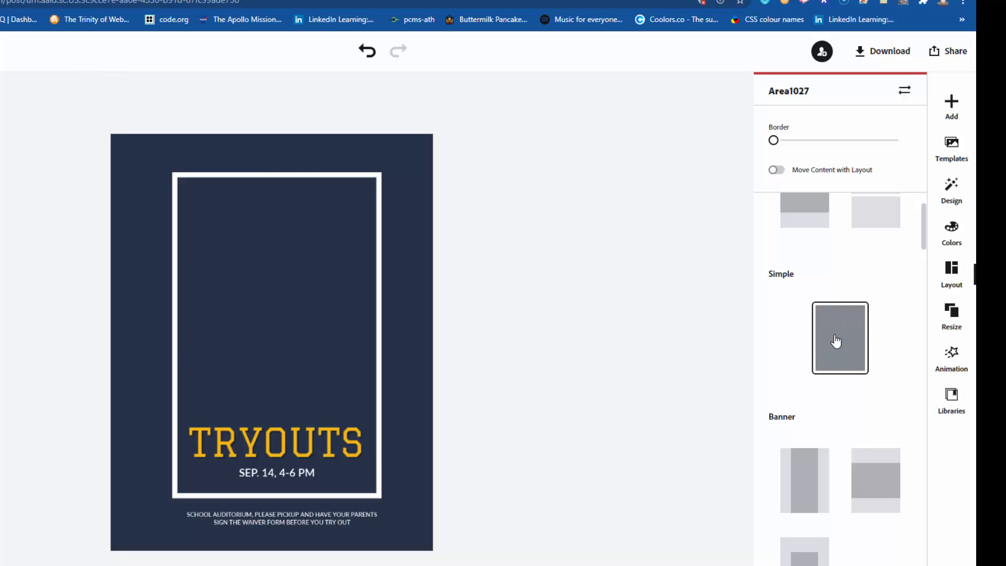
scroll(838, 338, down, 2)
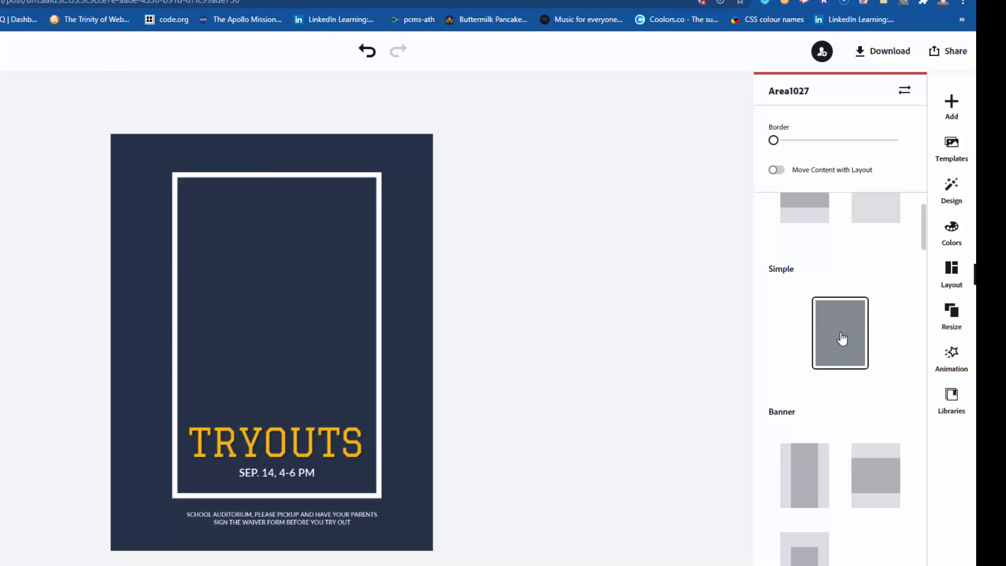
scroll(841, 332, up, 3)
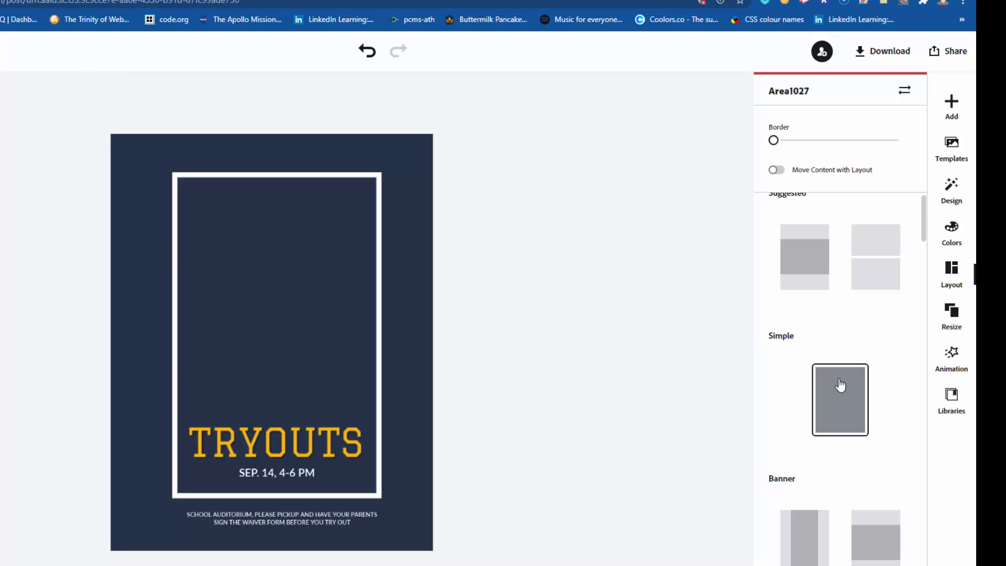
scroll(838, 386, down, 2)
scroll(835, 387, up, 2)
scroll(837, 393, down, 6)
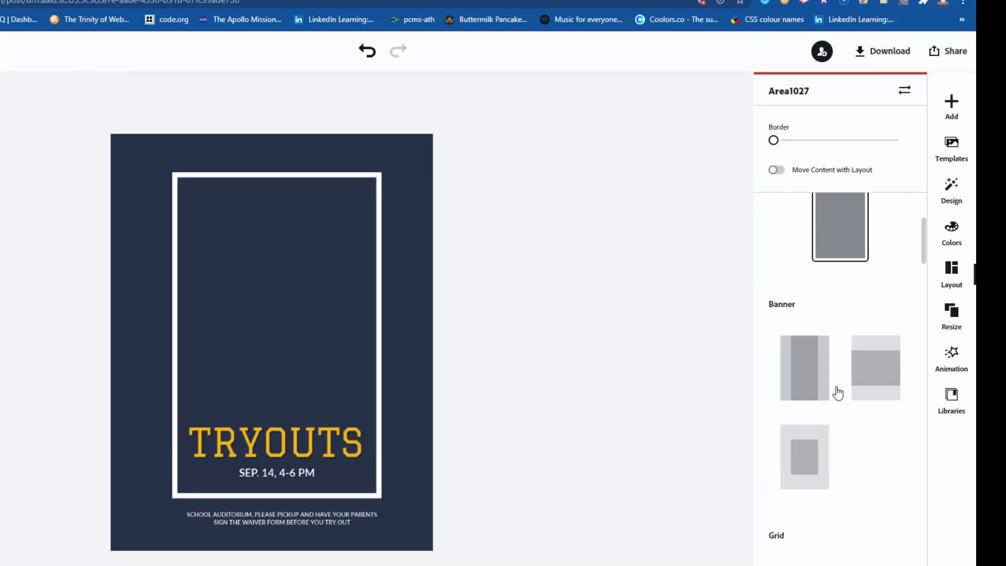
scroll(812, 407, down, 10)
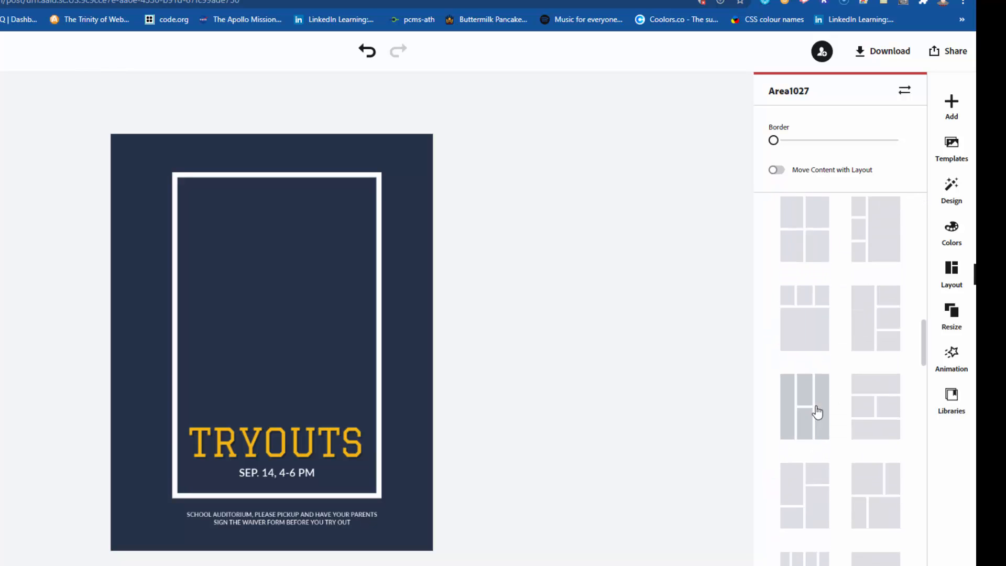
scroll(818, 409, up, 15)
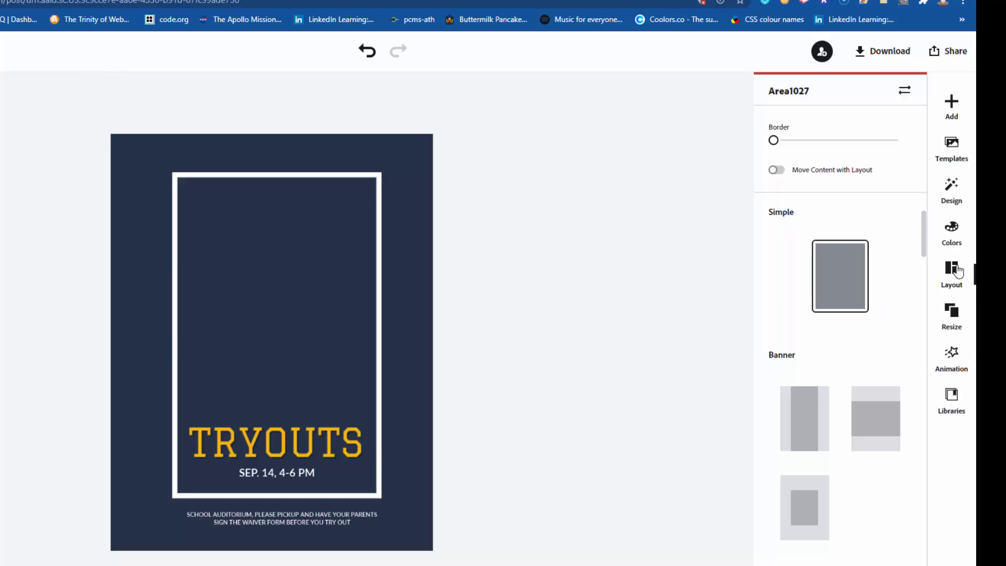
click(951, 105)
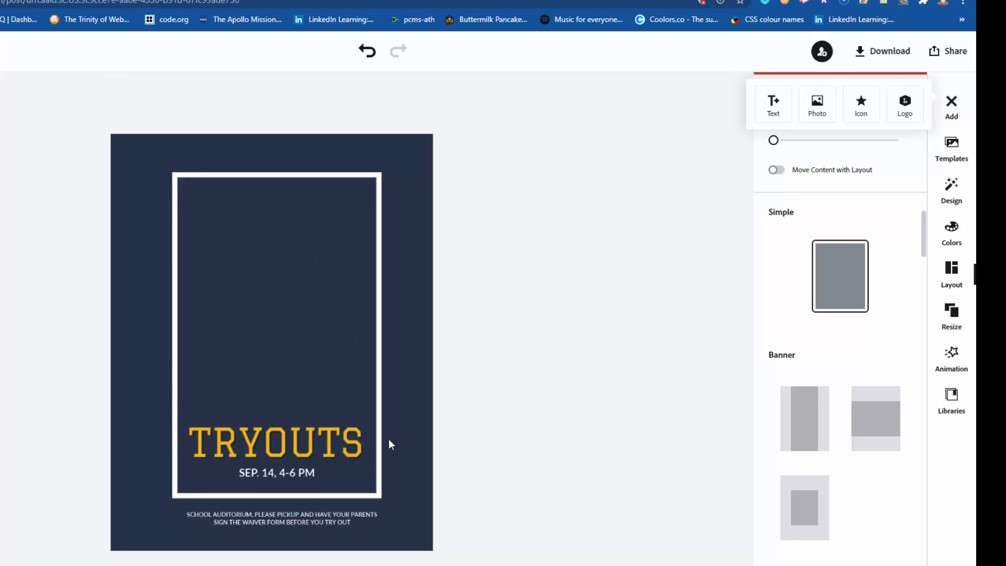
- Clear the remaining template content by deleting the TRYOUTS title, the date line, the school auditorium note and the white frame
click(281, 448)
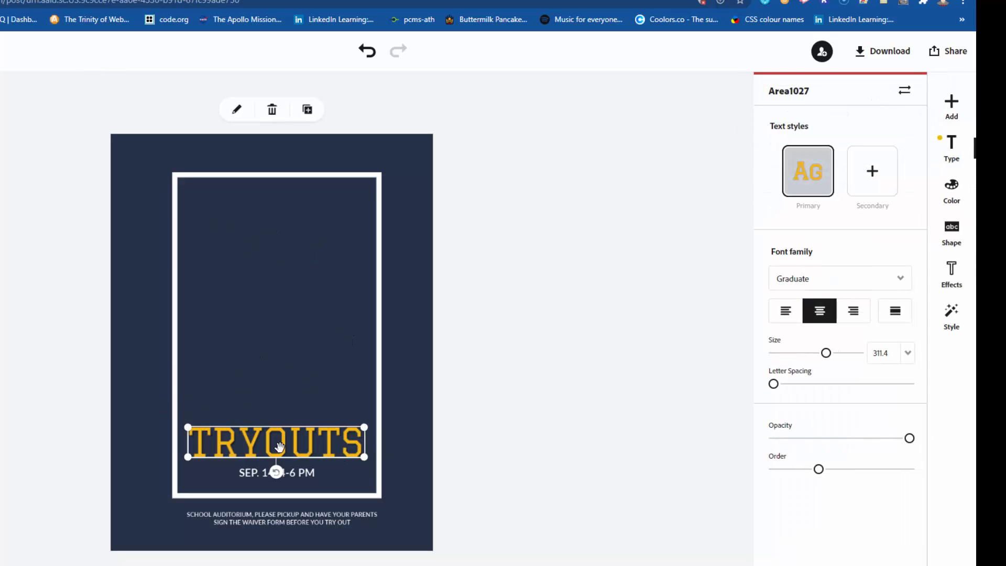
key(Delete)
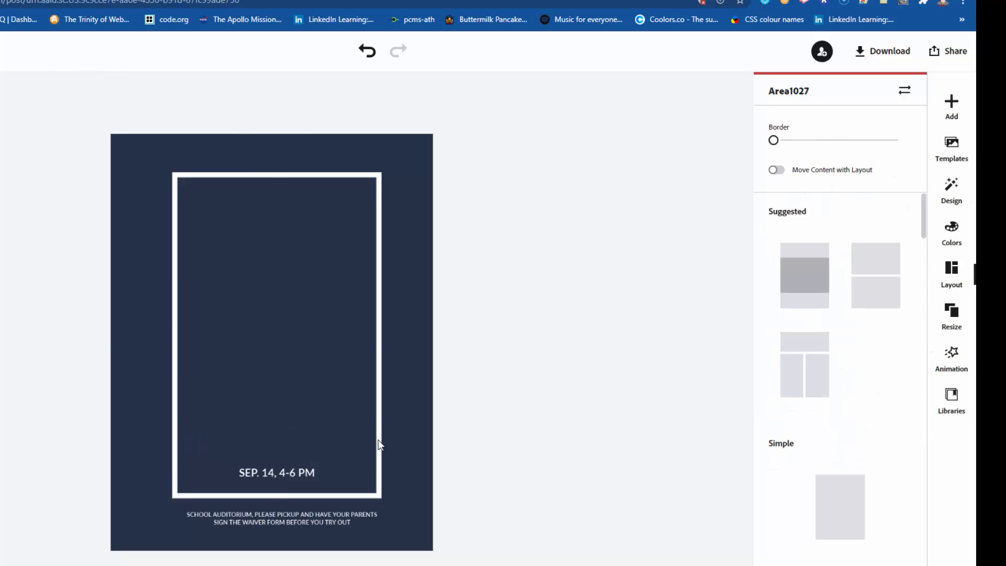
drag(378, 441, 390, 446)
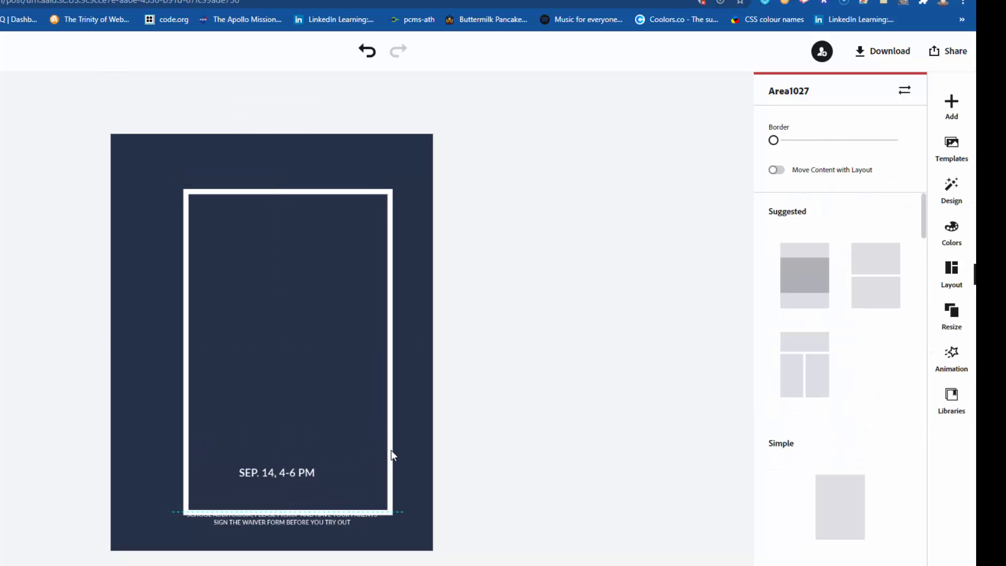
click(300, 472)
key(Delete)
click(335, 512)
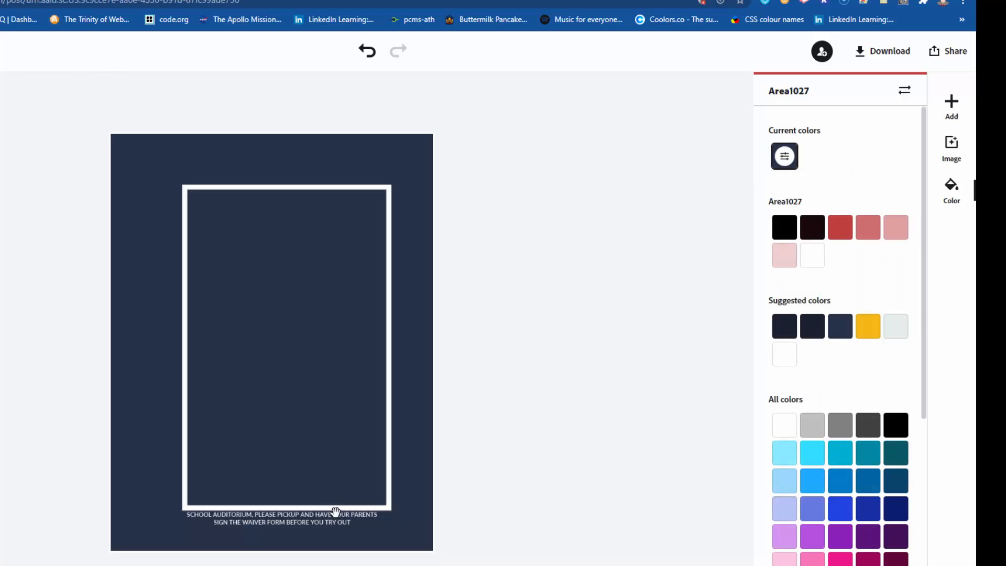
click(318, 517)
key(Delete)
drag(321, 510, 256, 487)
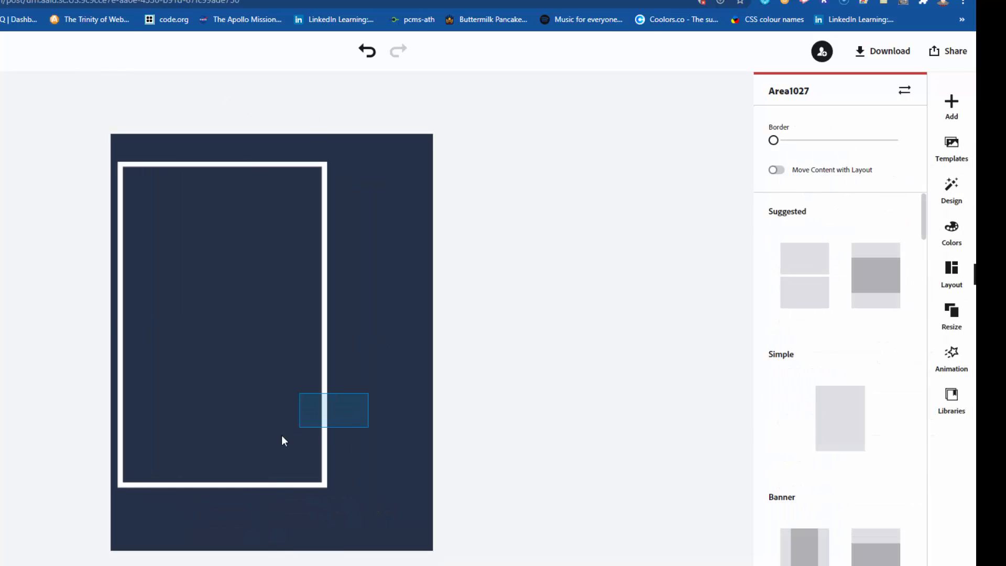
click(294, 454)
key(Delete)
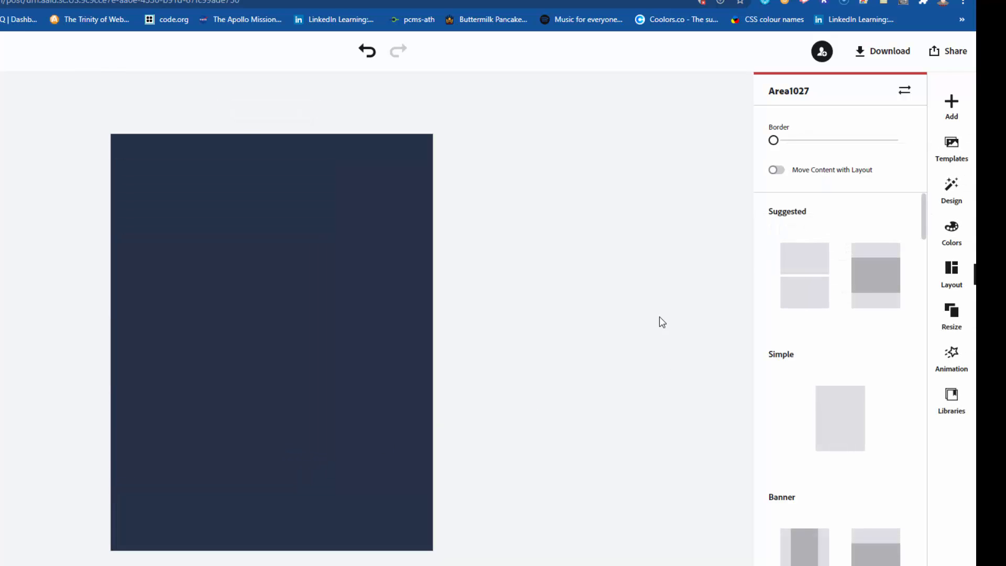
- Apply the decorative dark brown, orange and yellow palette and shuffle its colors until the poster background is orange
click(951, 231)
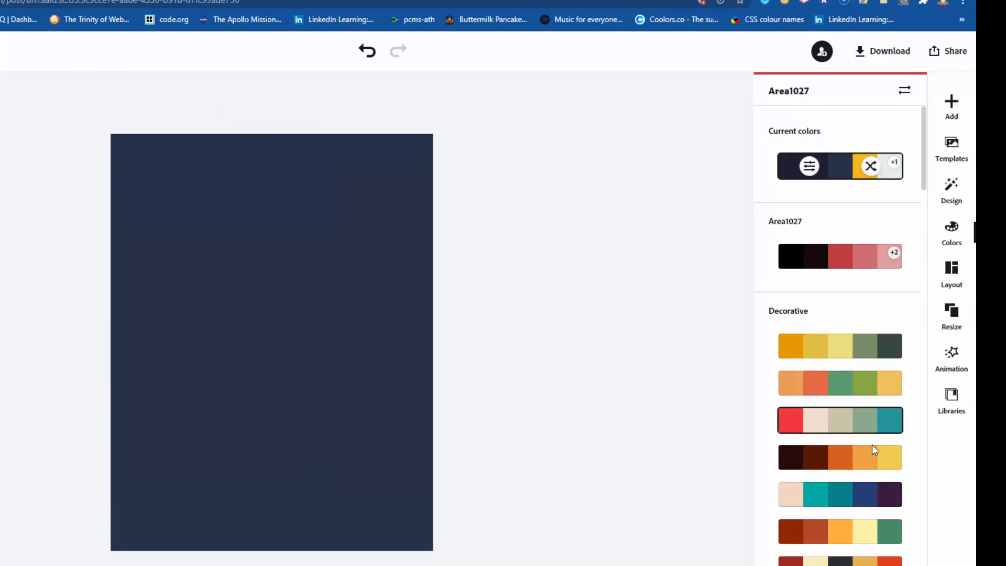
click(822, 462)
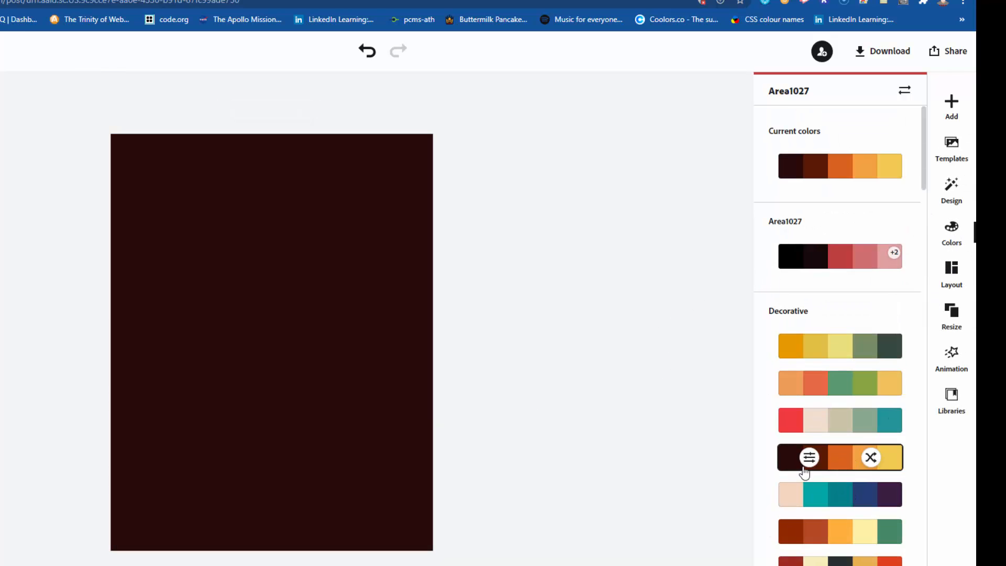
click(874, 458)
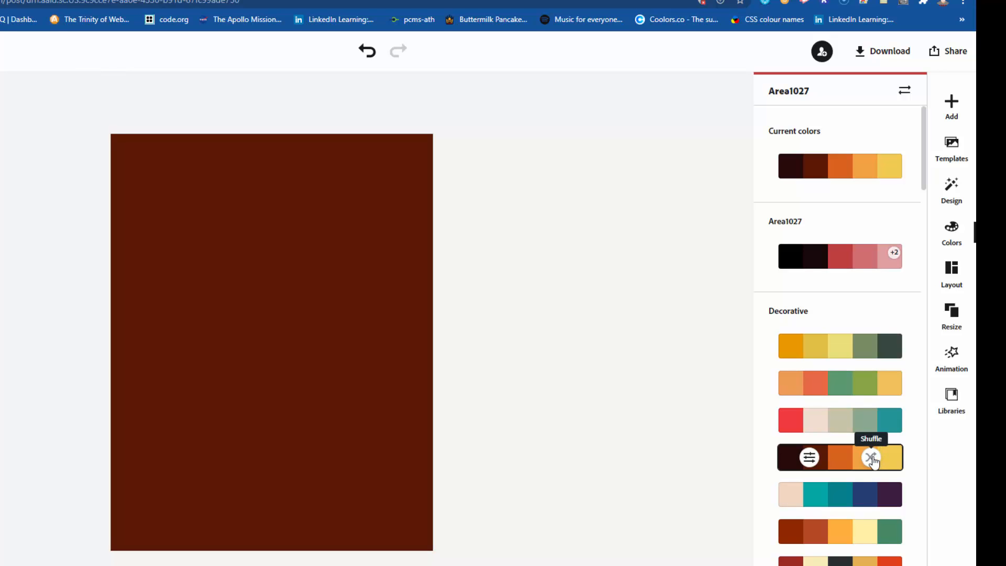
click(872, 459)
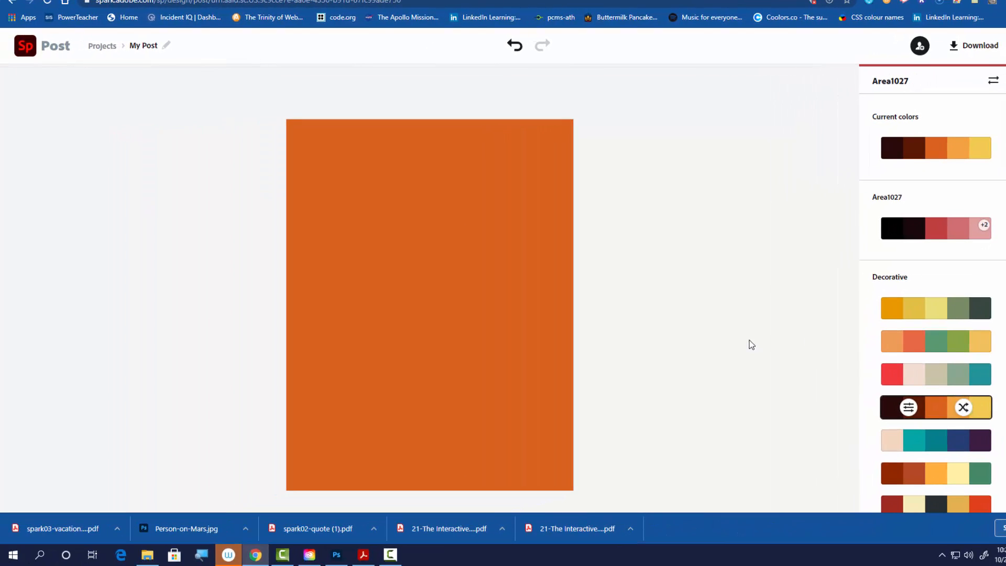
- Return to the projects list and open the "vacation on mars" post
click(1003, 92)
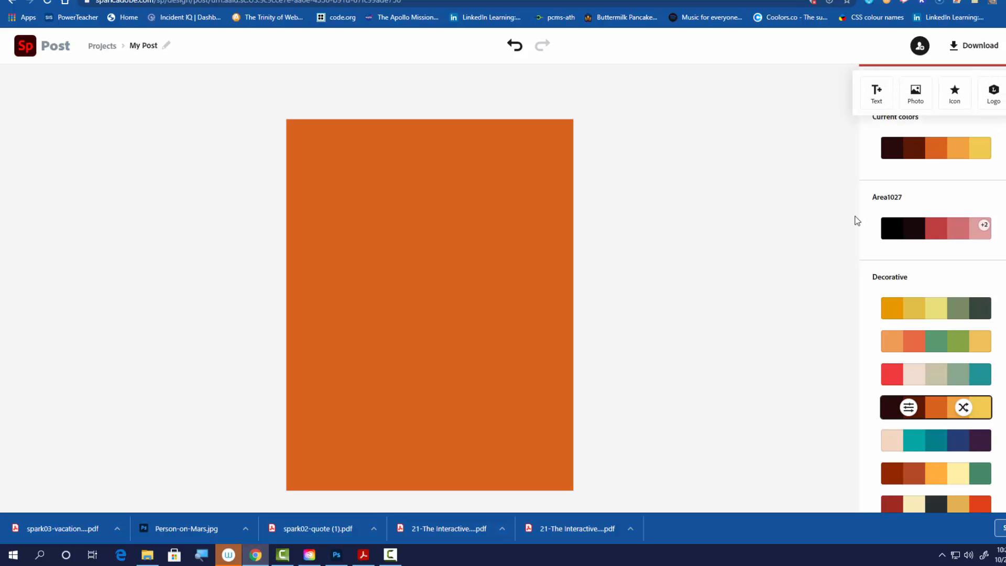
click(100, 51)
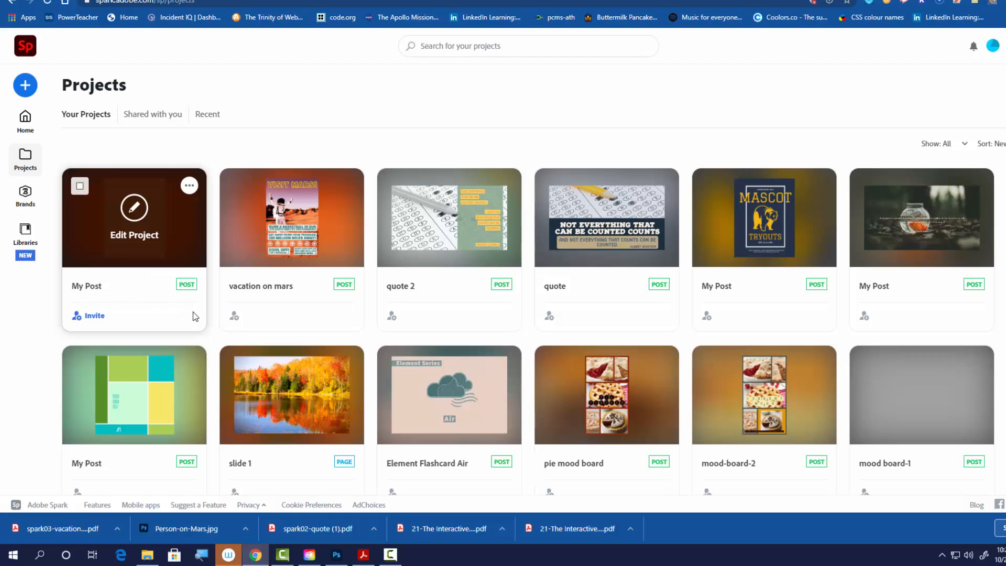
click(324, 241)
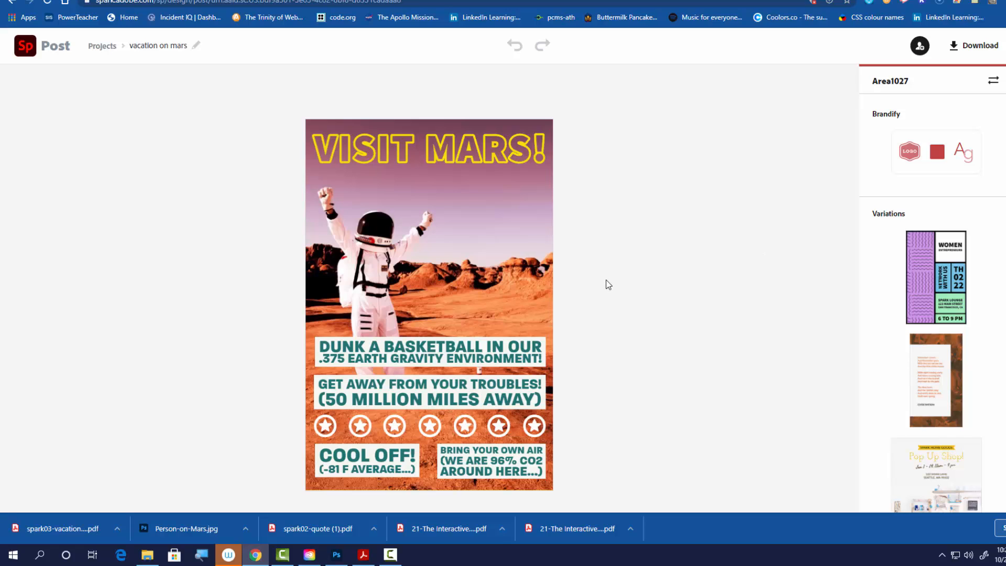
- Examine the VISIT MARS! title's font settings, outline effect options and text colors
click(481, 158)
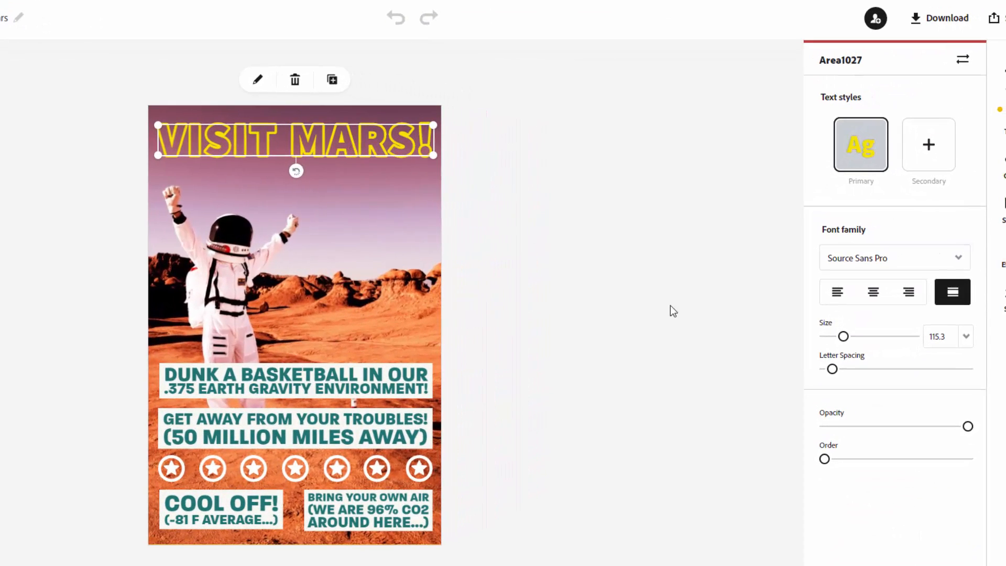
scroll(895, 335, down, 5)
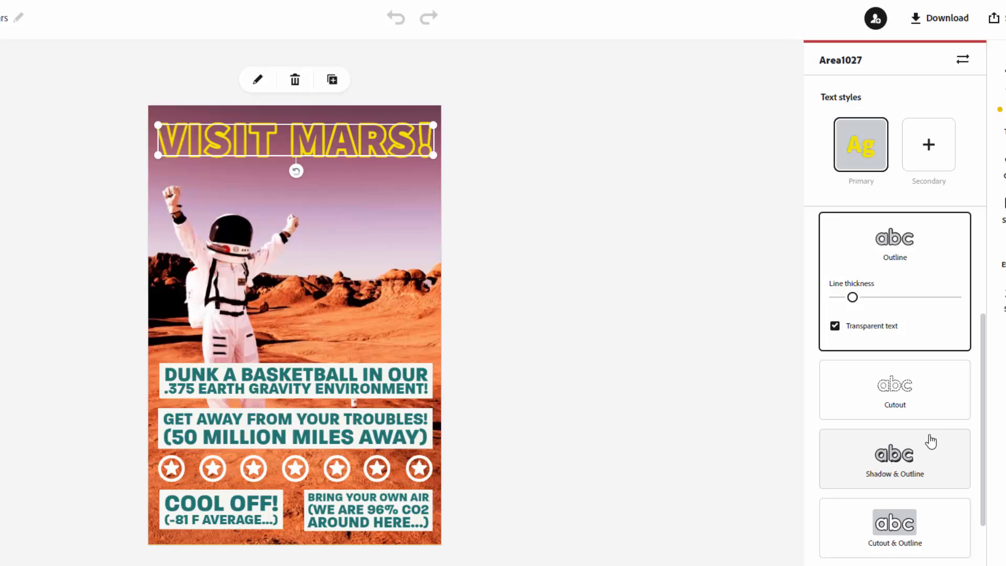
scroll(929, 440, down, 1)
scroll(929, 440, up, 3)
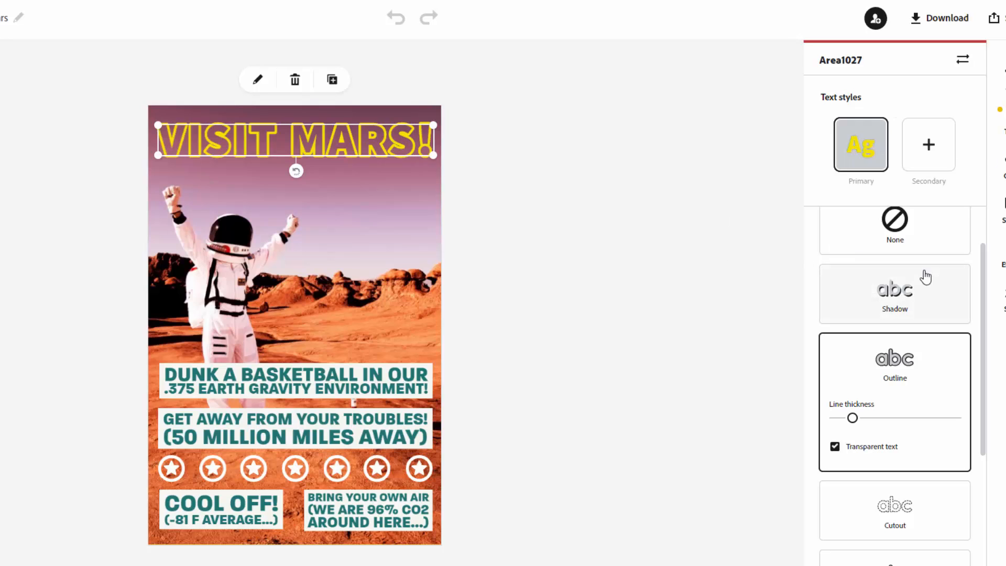
scroll(924, 276, up, 1)
scroll(917, 264, up, 3)
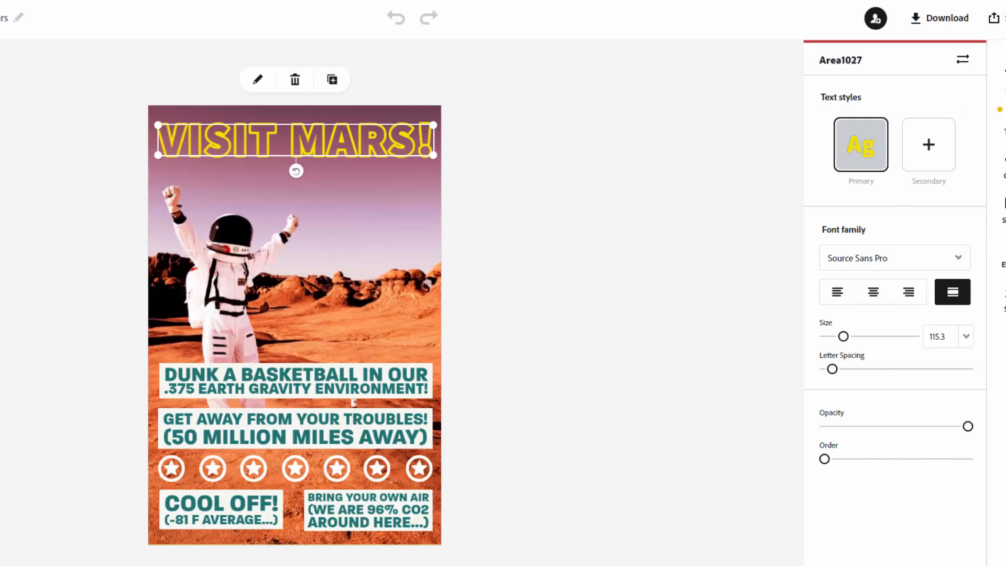
click(1003, 163)
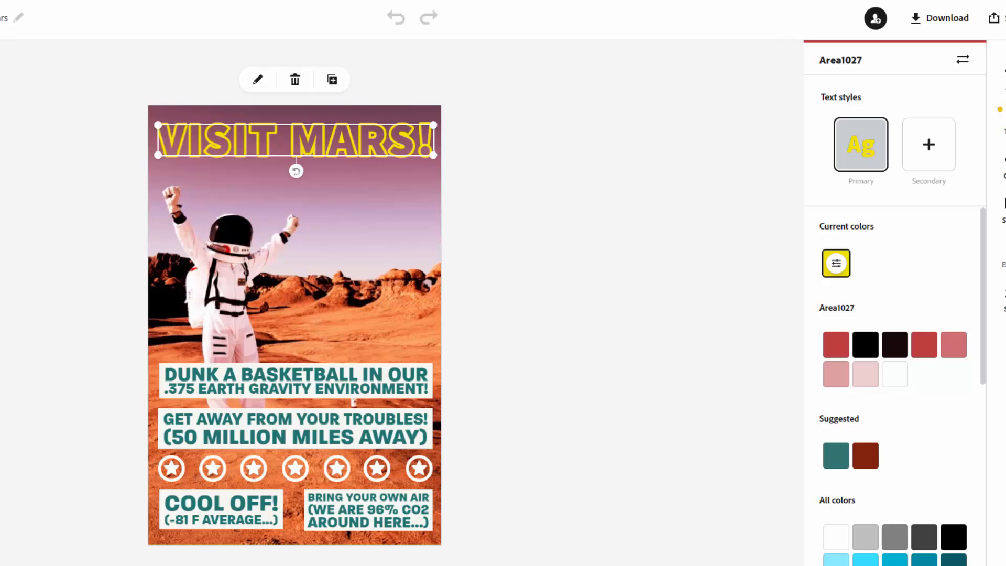
- Try a filled circle shape with an inner ring behind the VISIT MARS! title, and undo it
click(1003, 210)
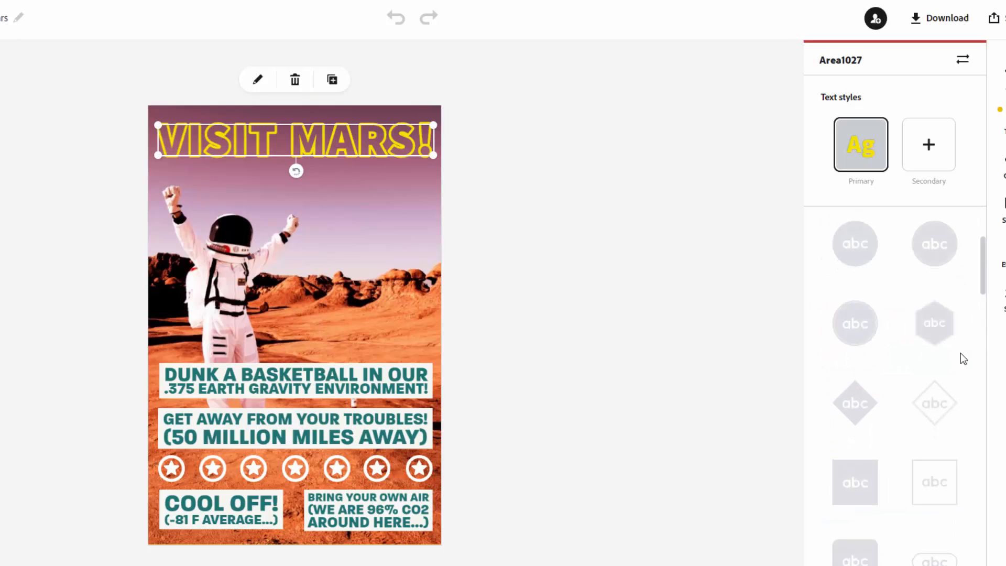
click(860, 342)
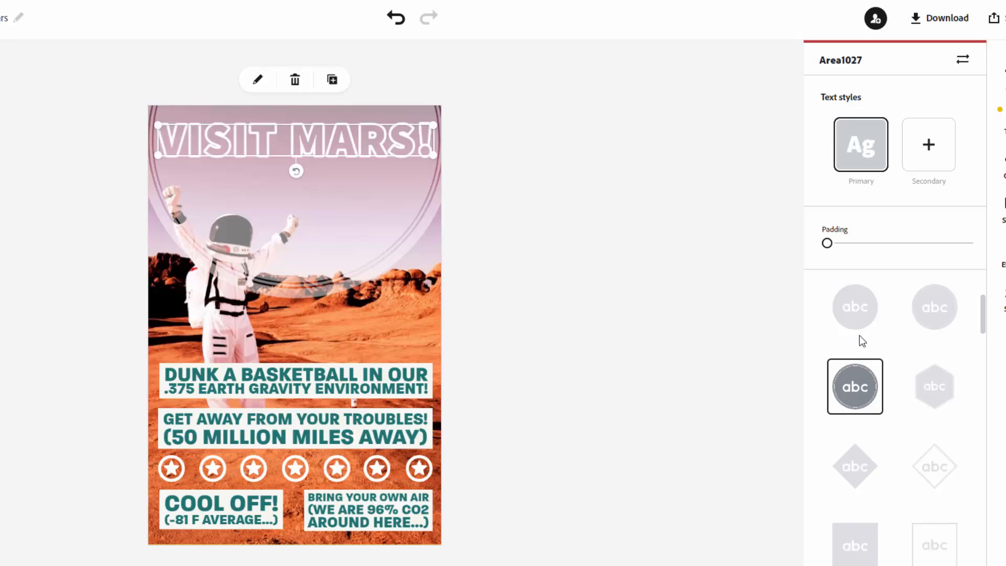
key(ctrl+z)
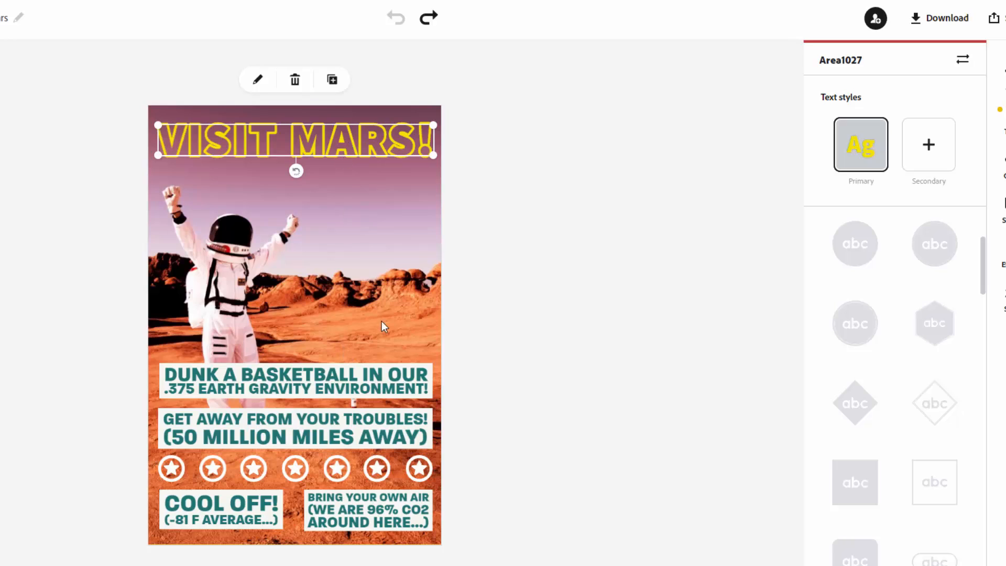
- Replace the background photo with Person-on-Mars.jpg from the Downloads folder and reposition it with the astronaut on the poster's left side
click(381, 269)
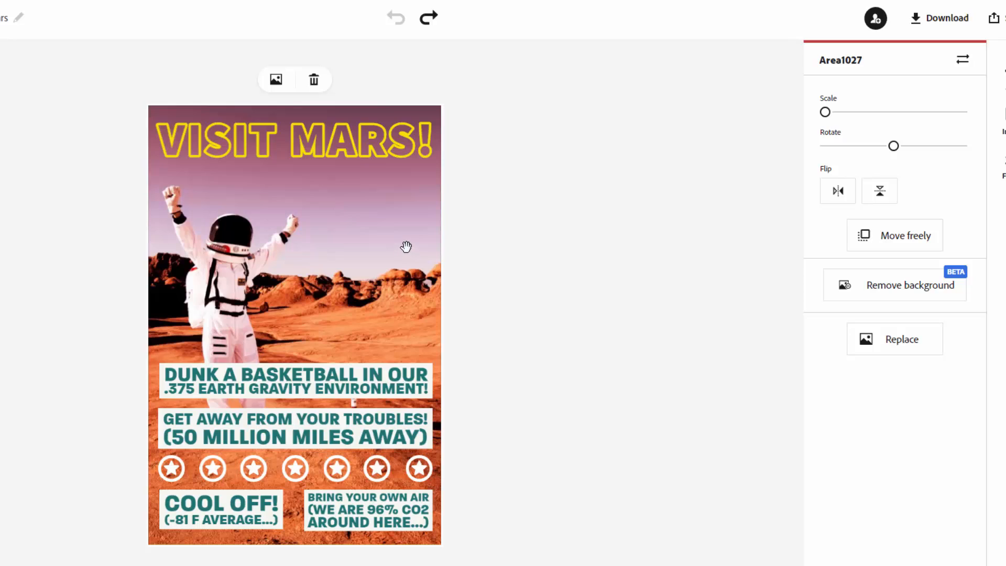
click(892, 340)
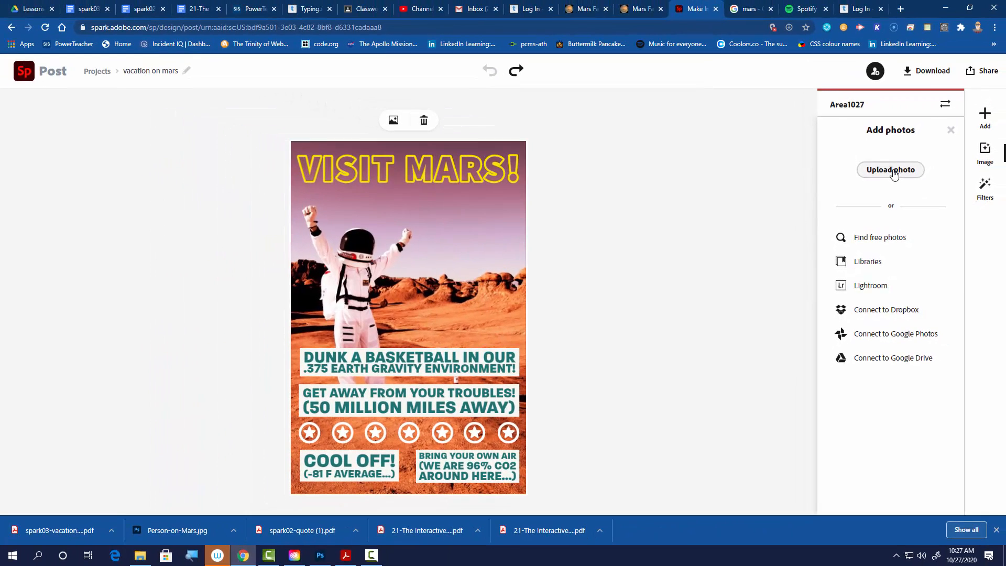
click(899, 148)
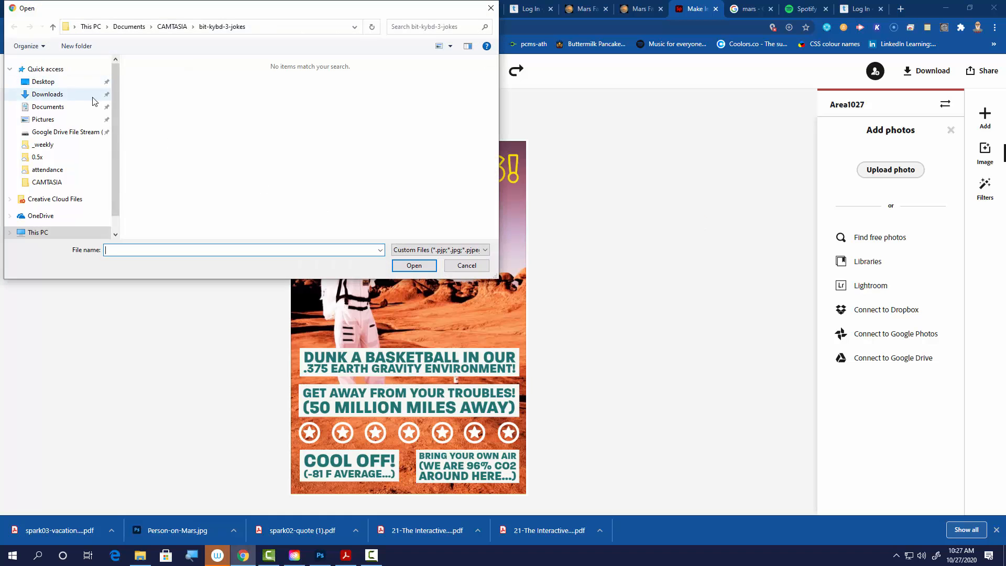
click(62, 95)
click(181, 92)
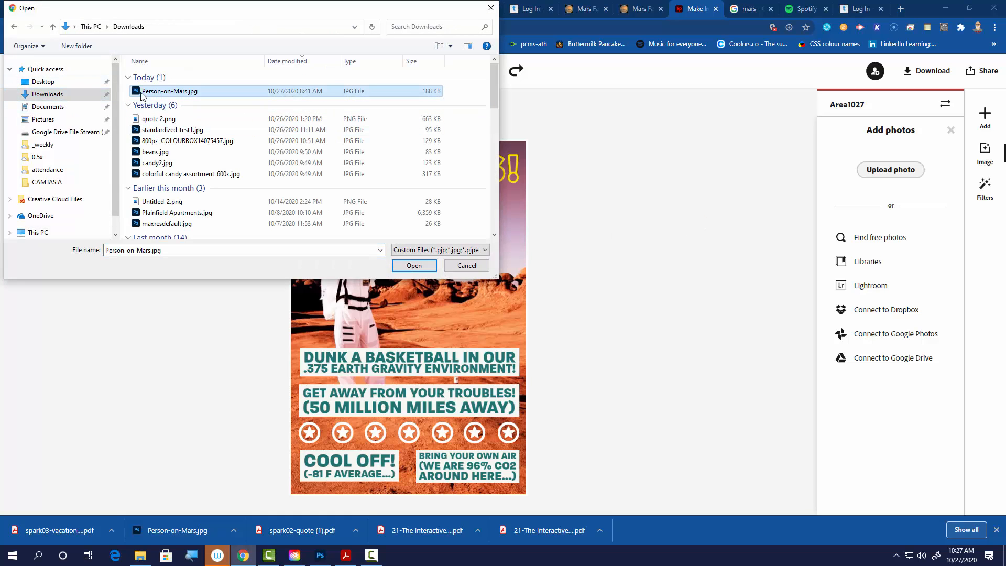
click(412, 266)
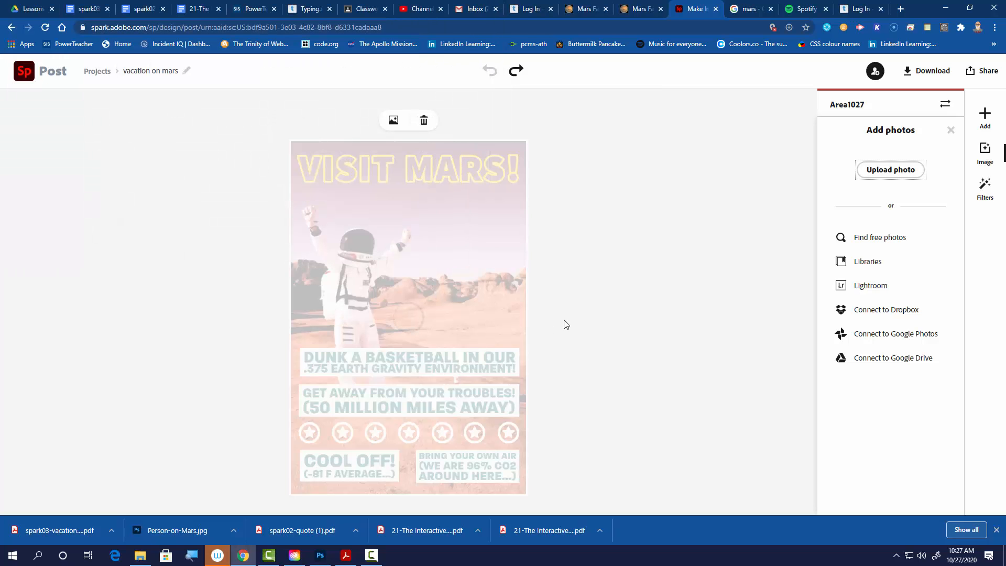
drag(452, 298, 328, 271)
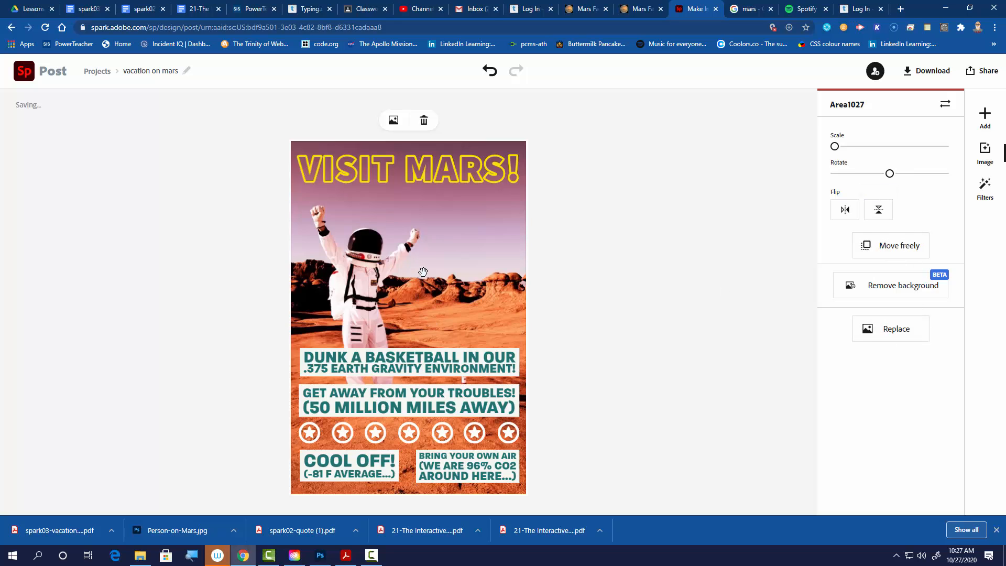
mouse_move(420, 272)
mouse_down()
mouse_move(435, 271)
mouse_move(415, 276)
mouse_up()
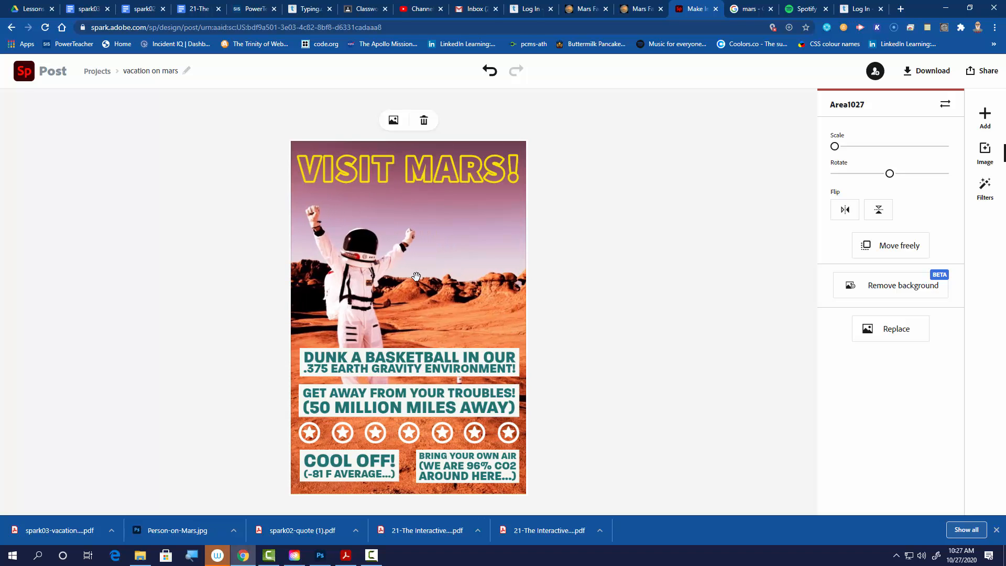
- Move the DUNK A BASKETBALL text box back into line with the GET AWAY FROM YOUR TROUBLES box below it
click(498, 365)
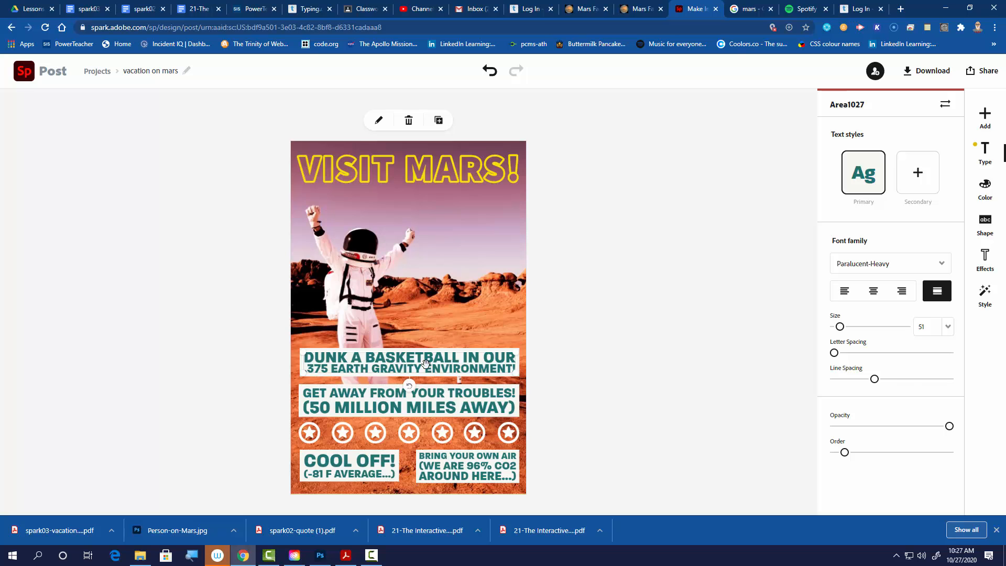
click(569, 346)
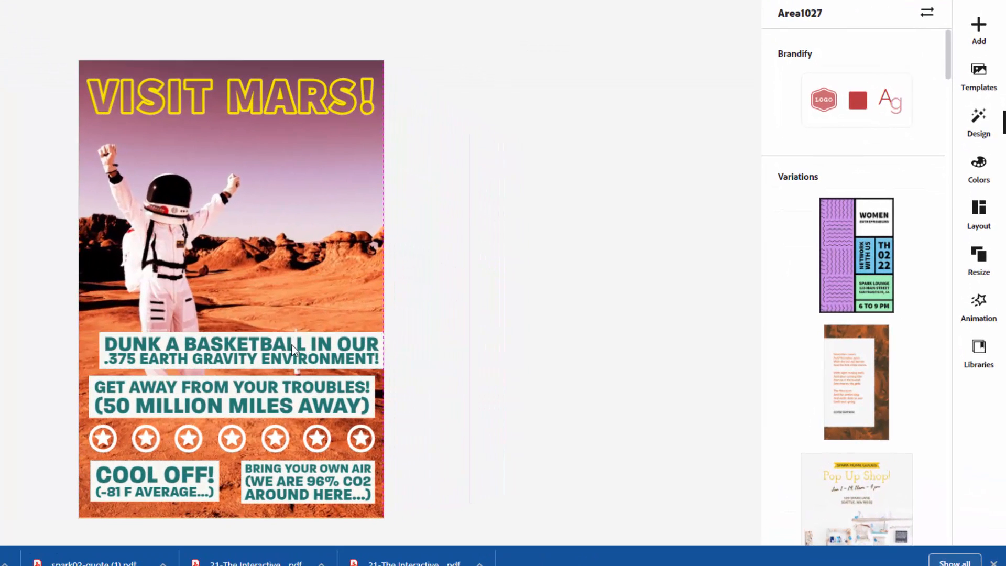
mouse_move(291, 345)
mouse_down()
mouse_move(275, 345)
mouse_move(285, 343)
mouse_up()
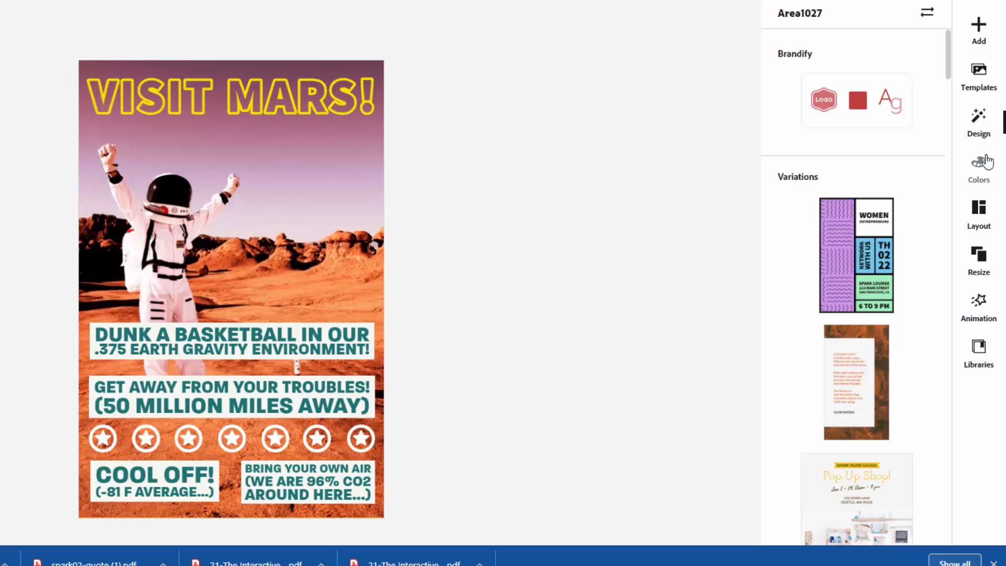
- Examine the DUNK A BASKETBALL text box's type settings, its filled rectangle shape and the other available text shapes
click(266, 354)
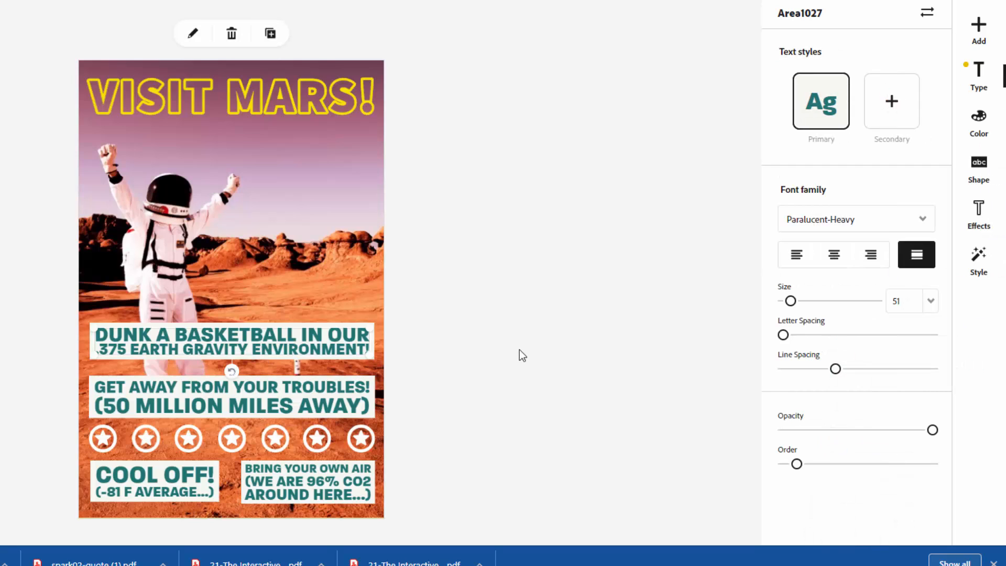
click(979, 167)
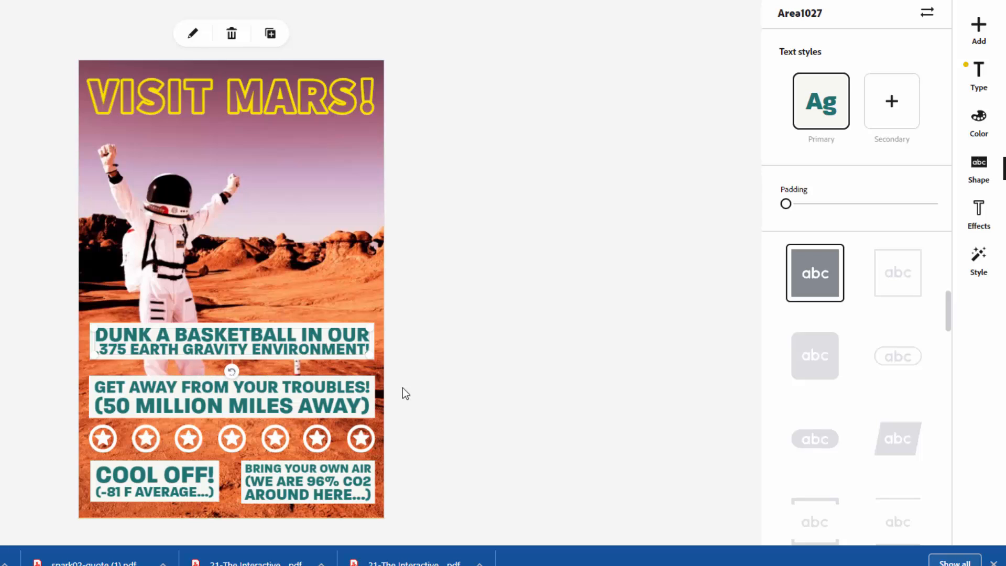
click(447, 358)
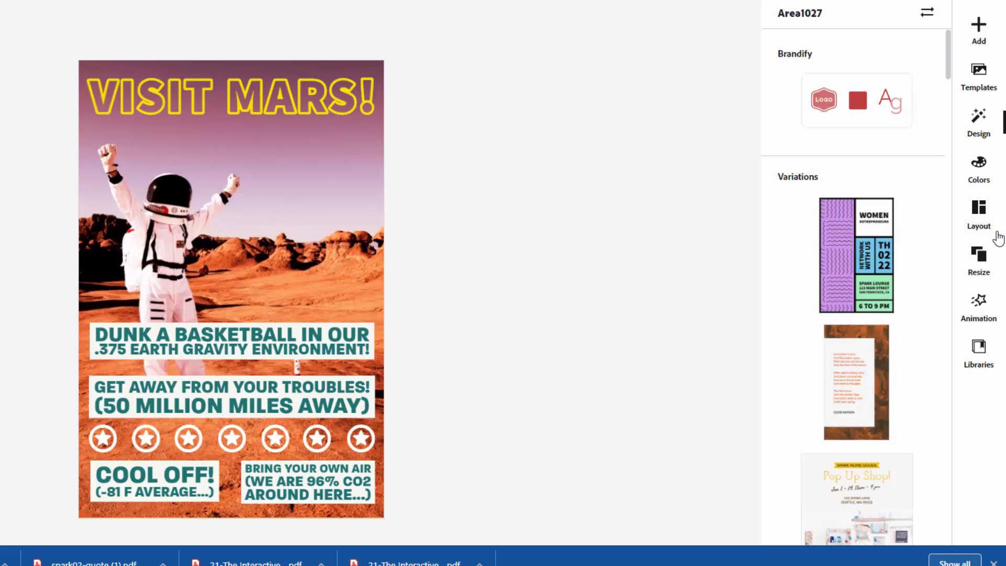
click(319, 340)
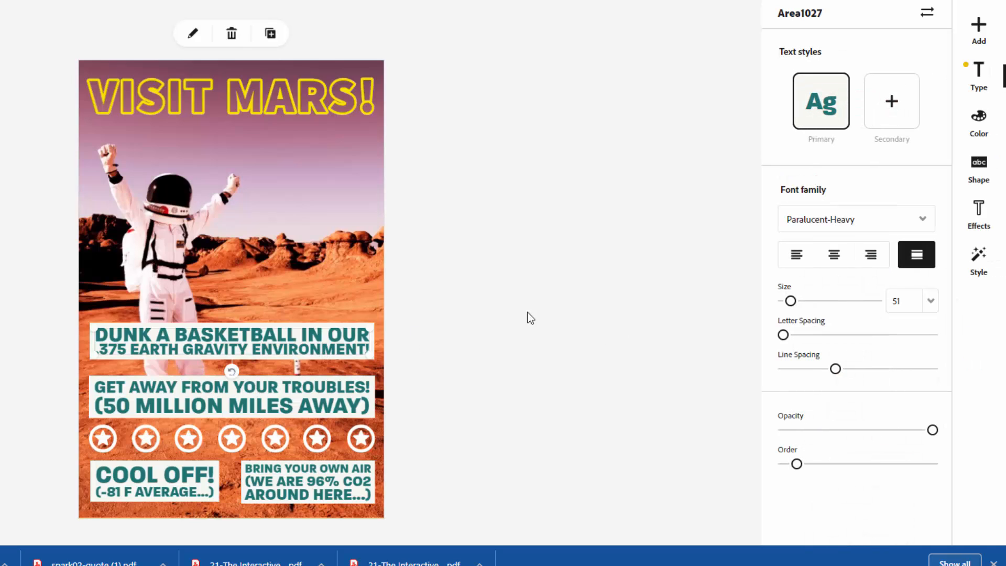
click(987, 166)
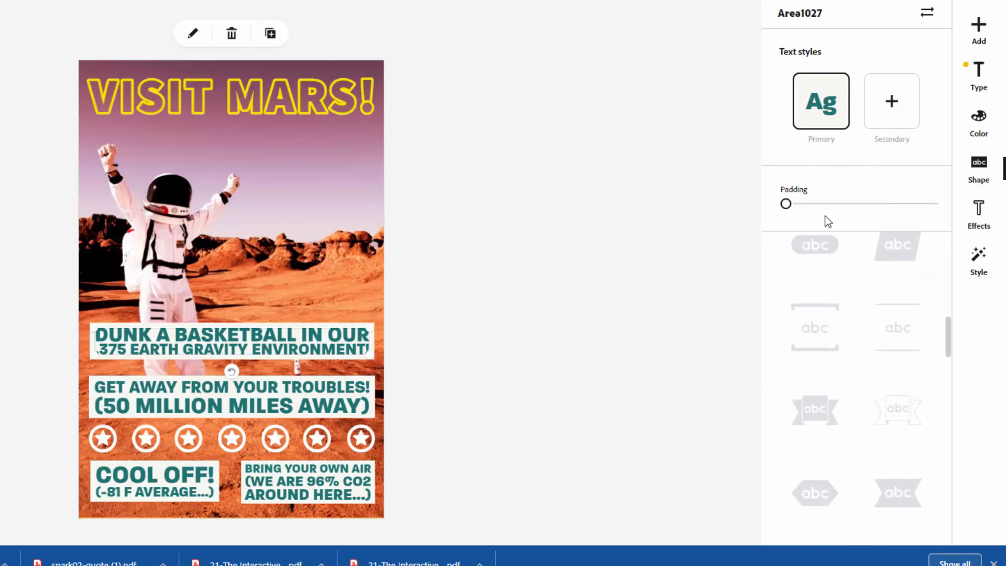
scroll(893, 359, up, 3)
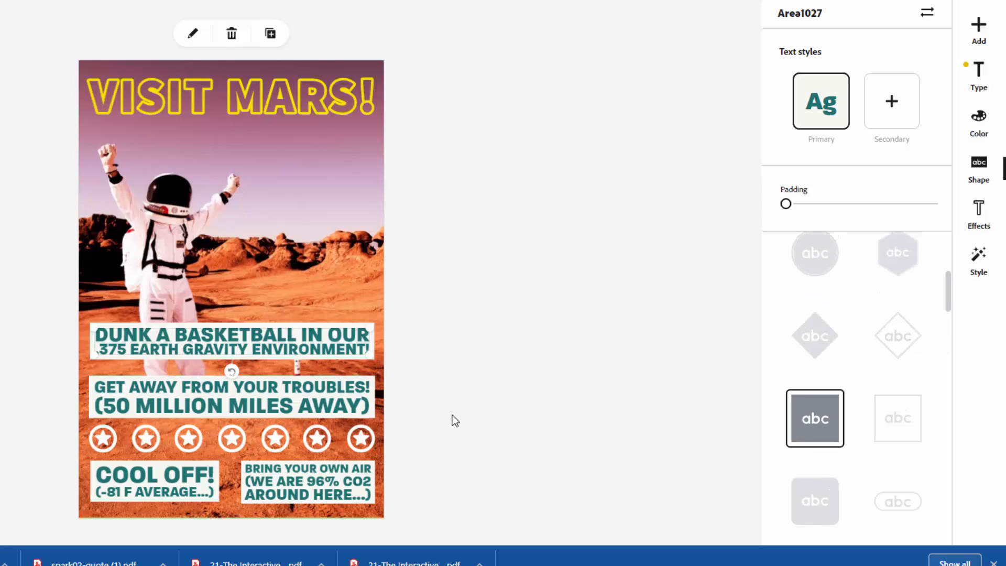
- Look at the first star icon's settings, and search the icon library for "star" to browse the available designs
click(104, 437)
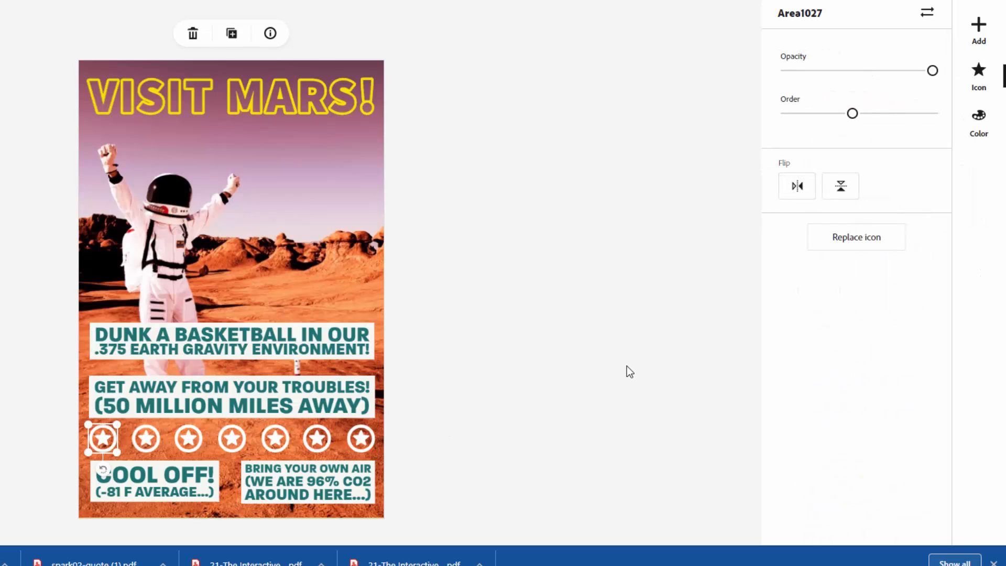
click(614, 339)
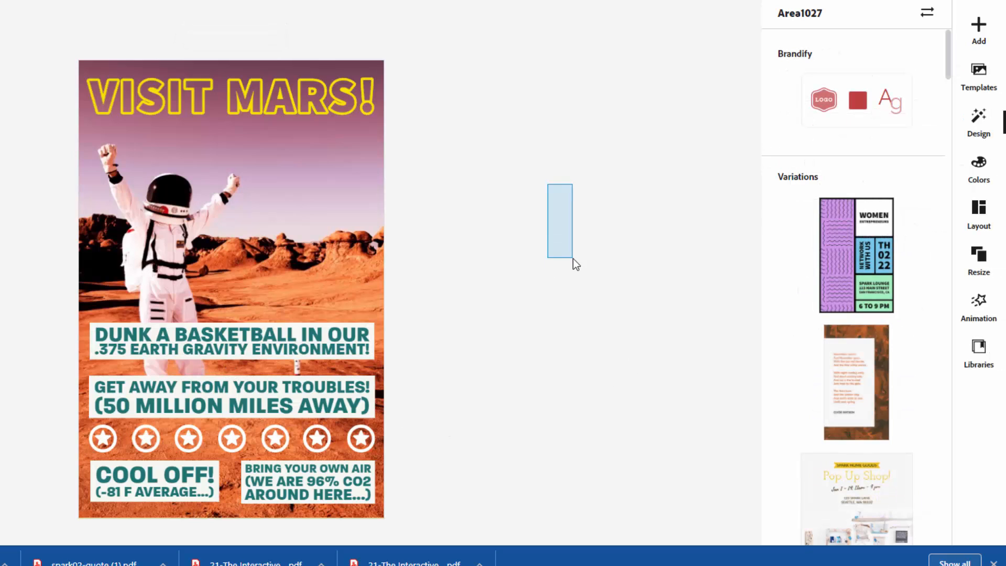
click(977, 27)
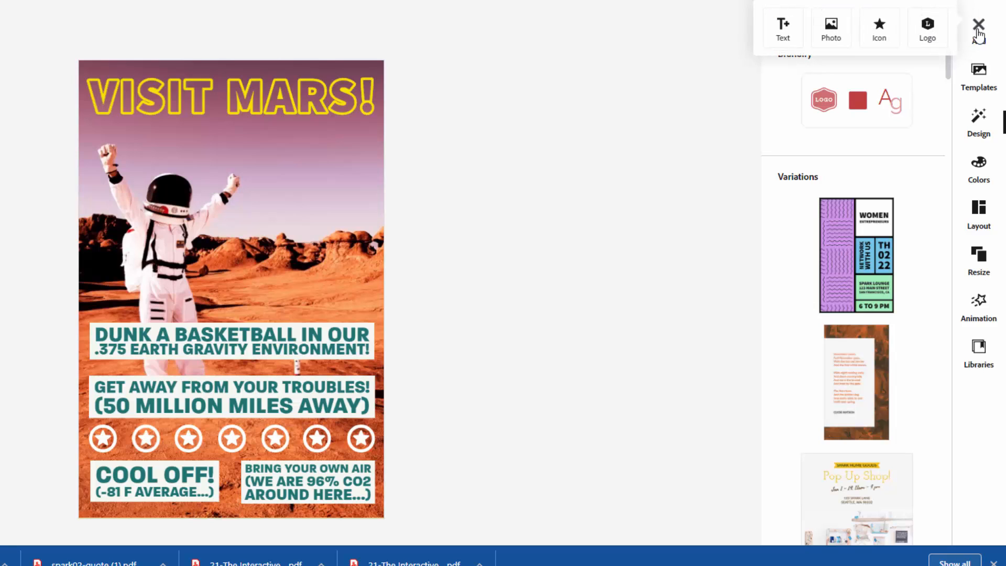
click(878, 33)
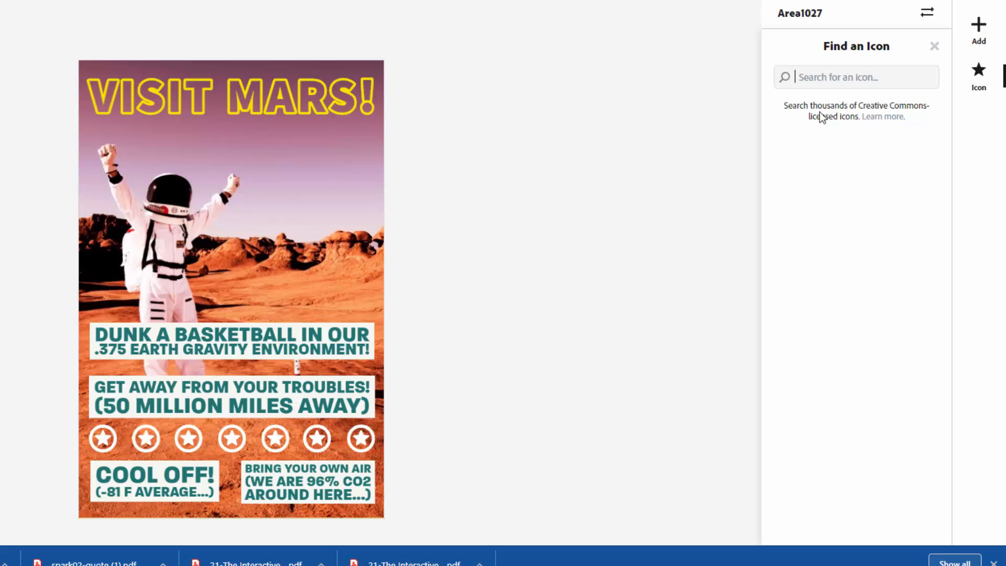
text(star\)
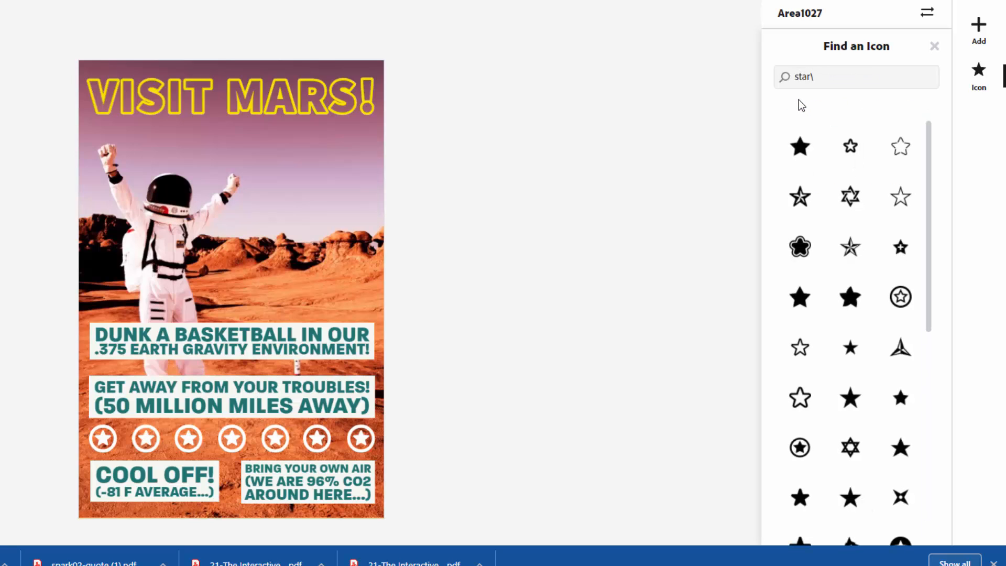
scroll(838, 293, down, 5)
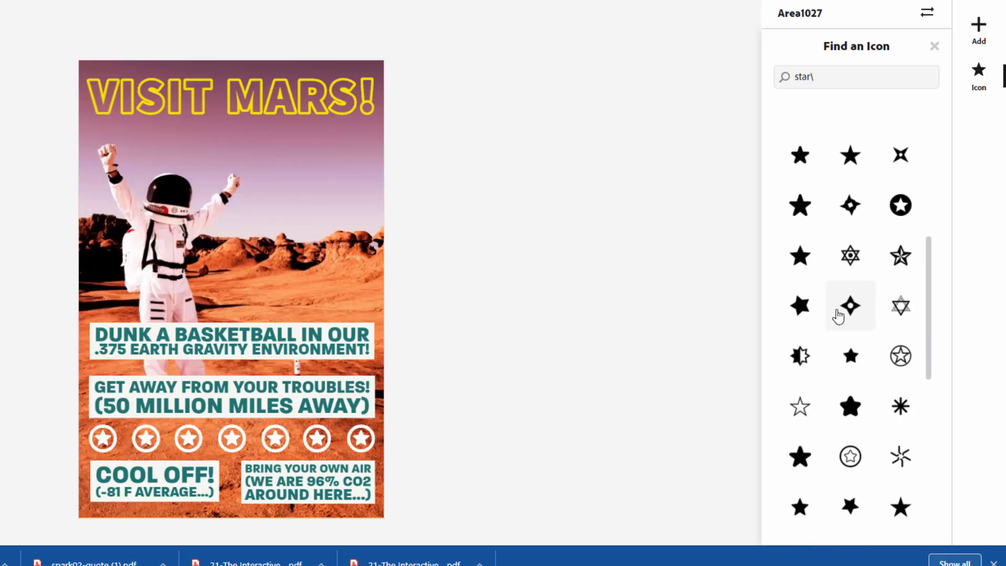
scroll(837, 316, down, 10)
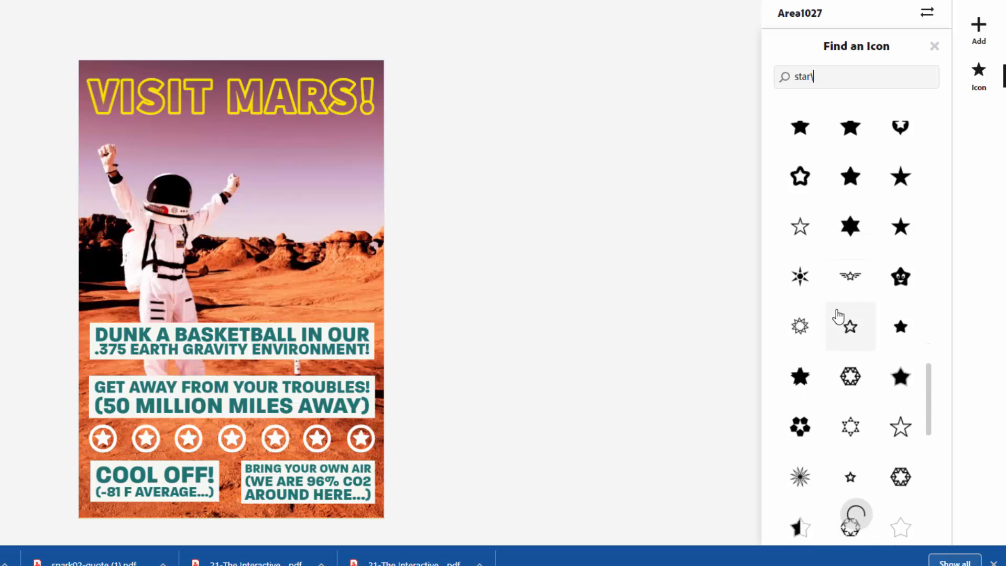
scroll(838, 316, down, 8)
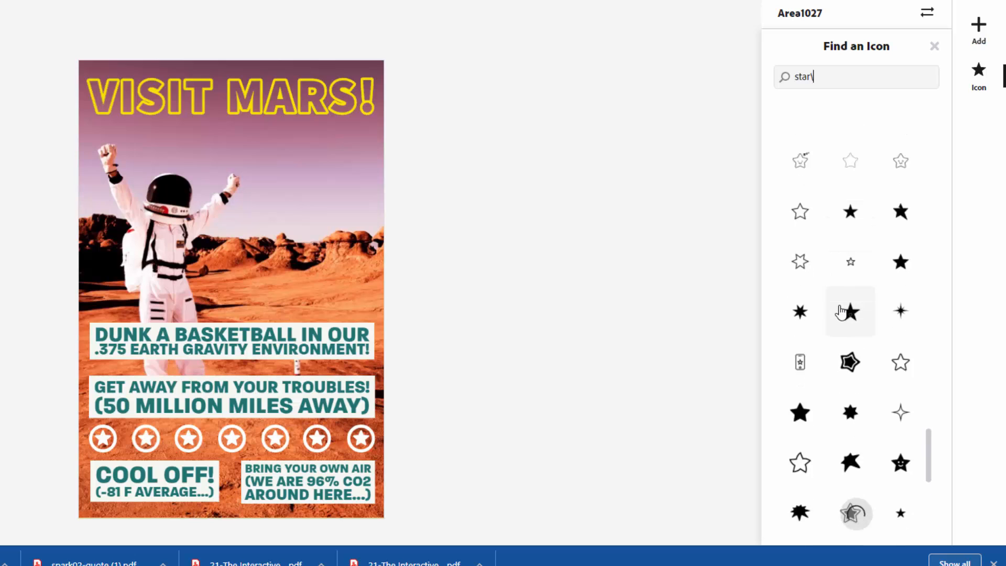
scroll(839, 313, down, 8)
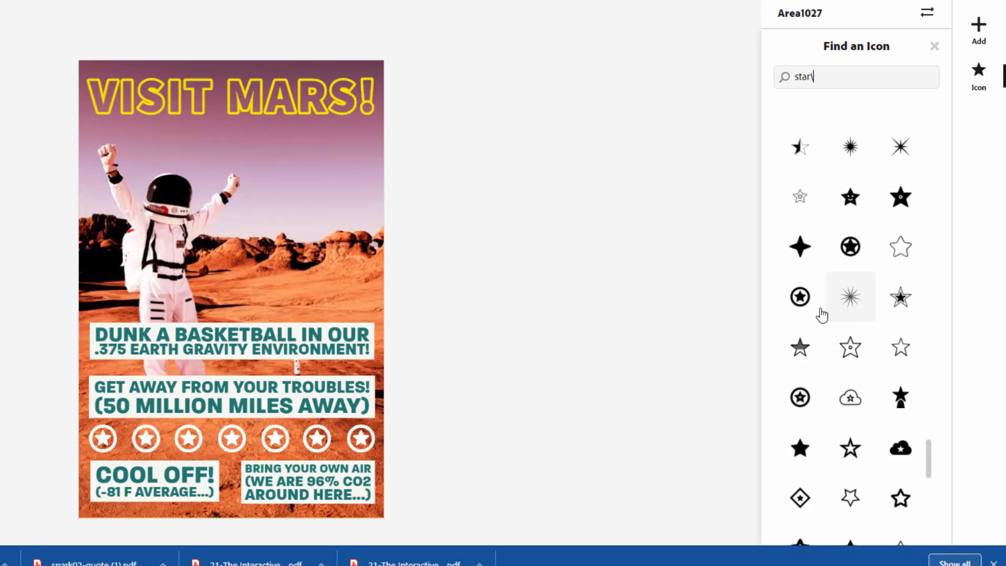
- Review the settings of the poster's first star icon and of the VISIT MARS! title
click(104, 440)
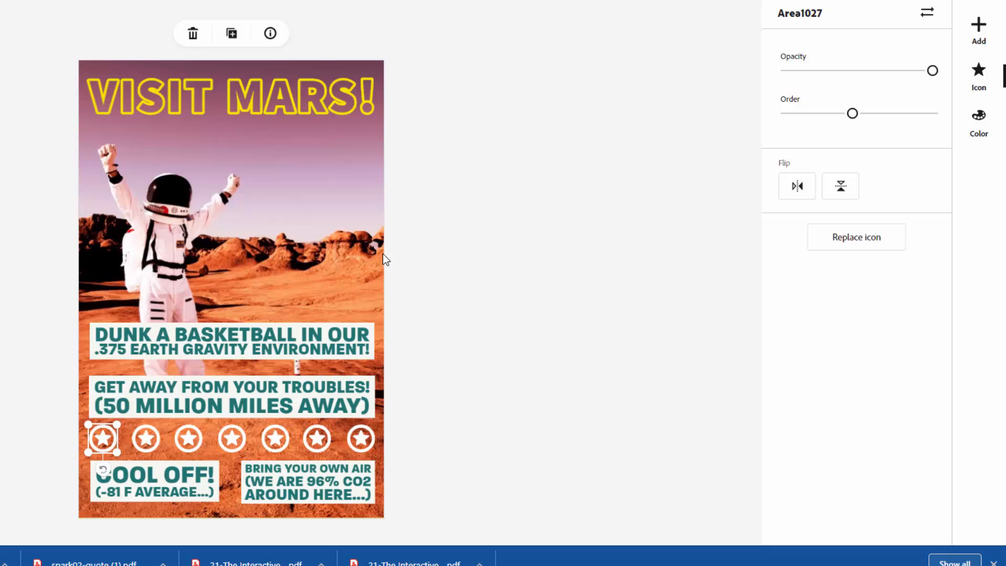
click(284, 106)
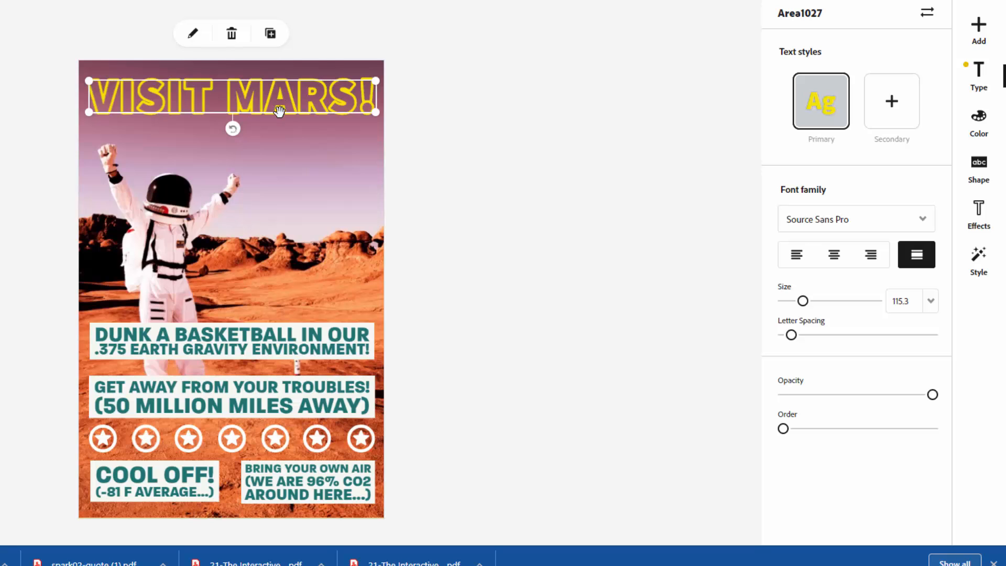
- Inspect the Mars background photo and each of the four filled text boxes in the poster's lower half
click(294, 225)
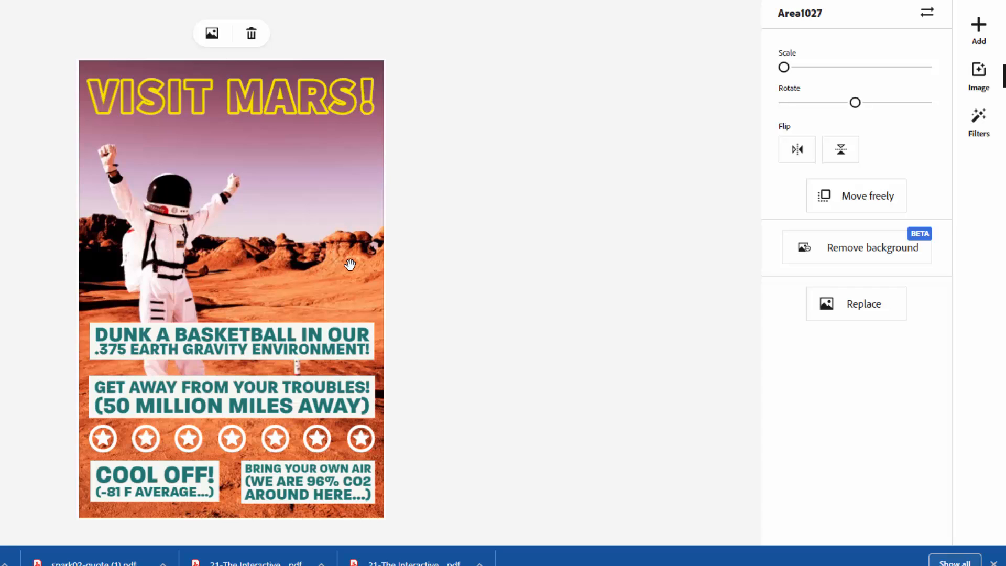
click(285, 345)
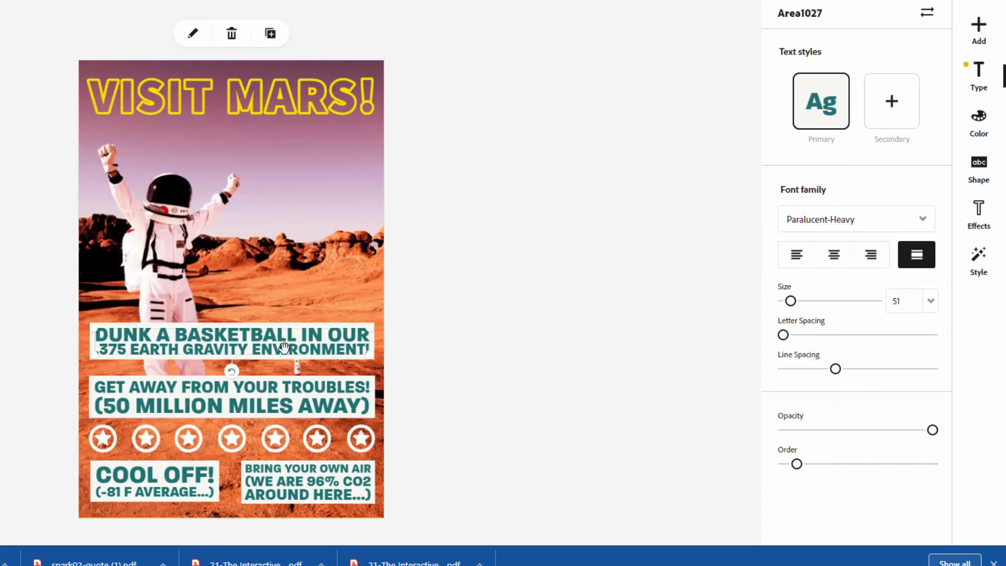
click(282, 399)
click(303, 492)
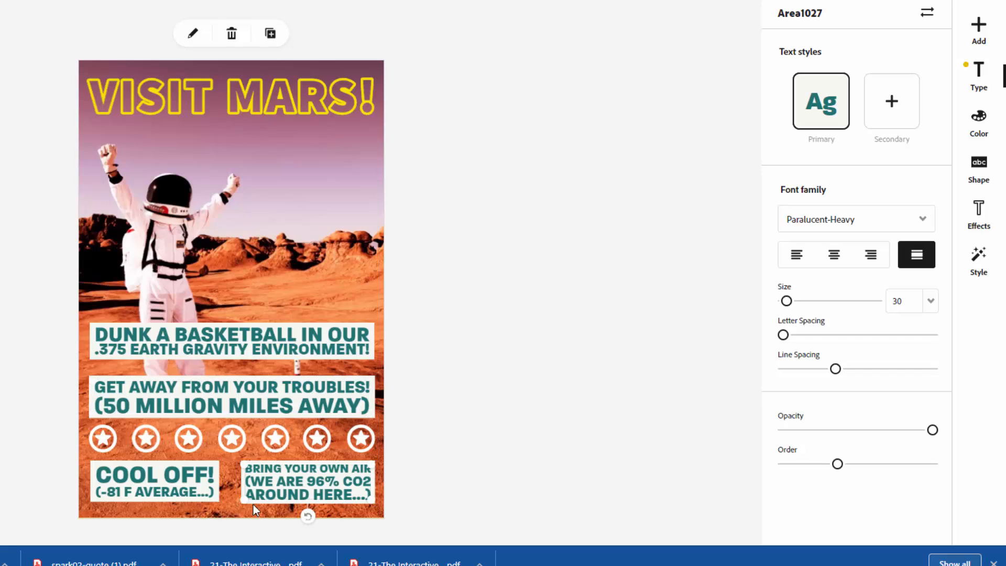
click(162, 491)
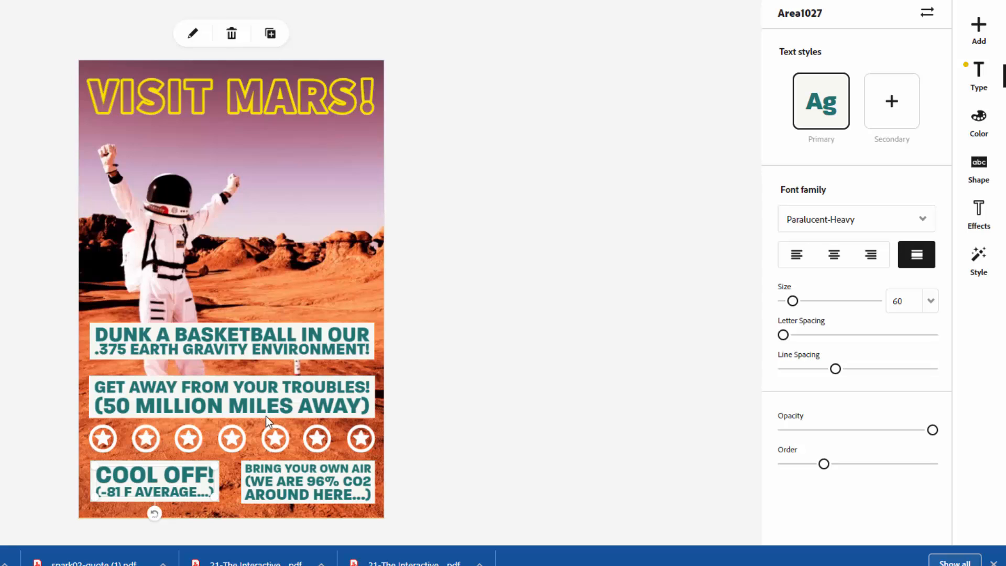
- Go through the star icons in the row one by one, from the first to the last, to examine them as separate elements
click(103, 441)
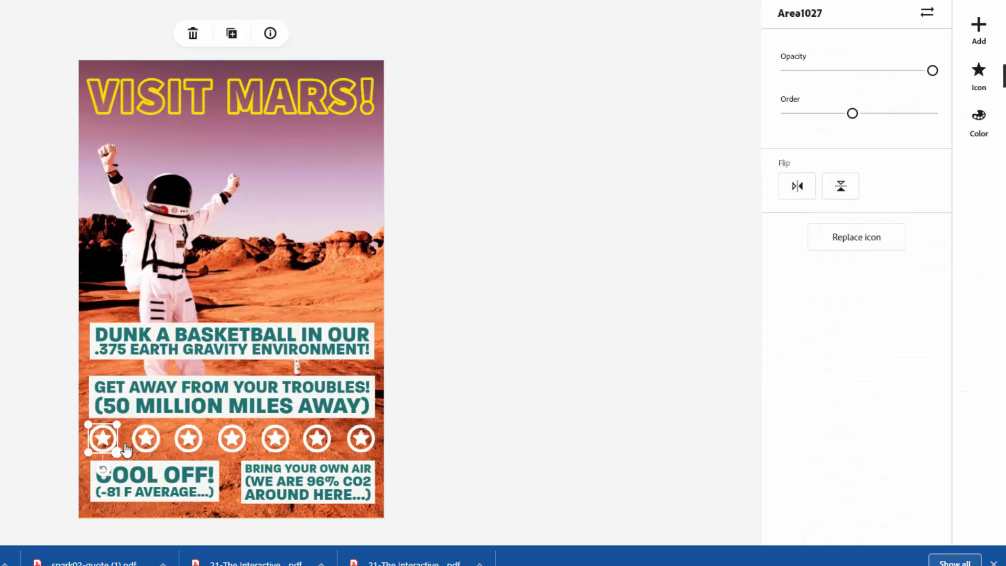
click(148, 441)
click(187, 443)
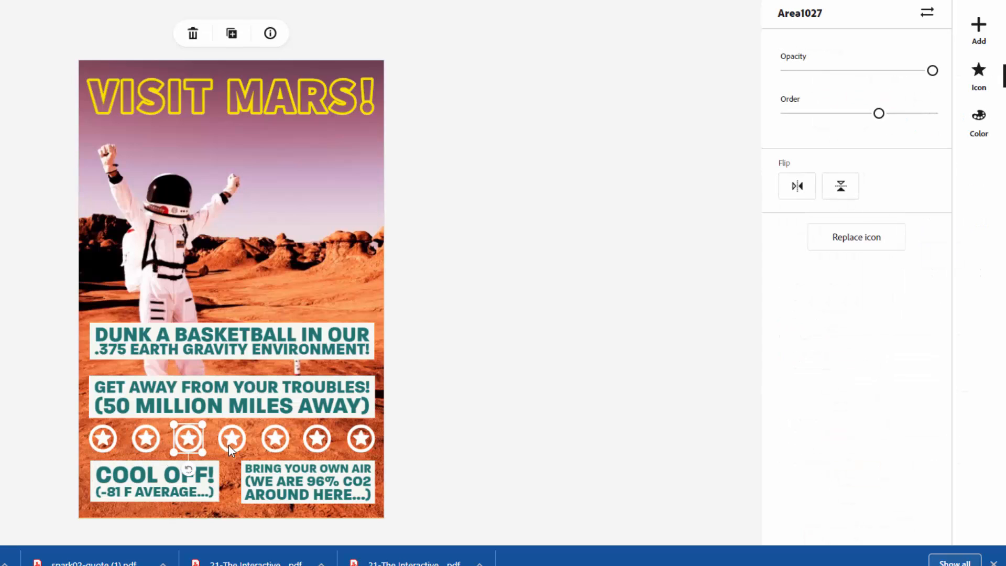
click(235, 438)
click(276, 441)
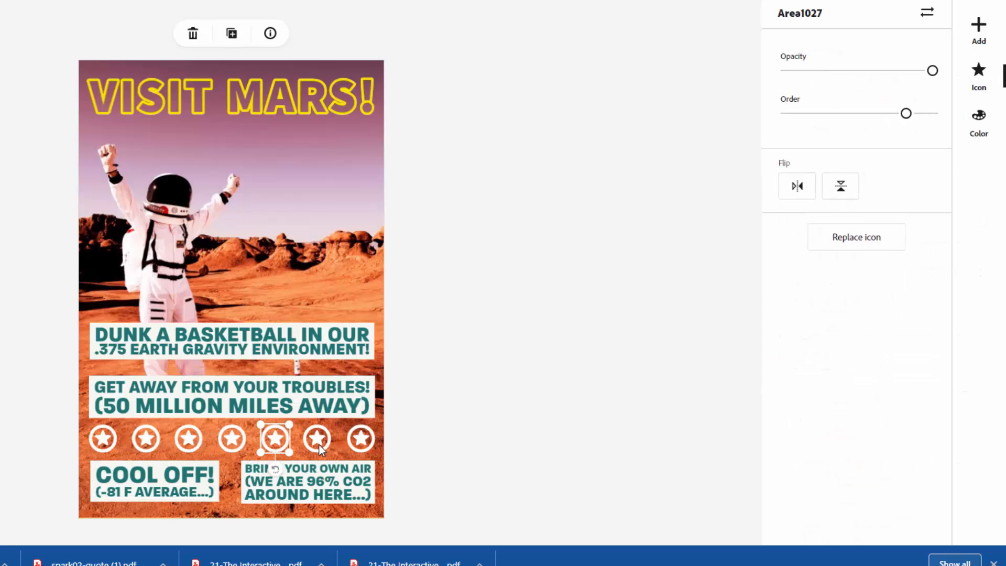
click(317, 440)
click(355, 438)
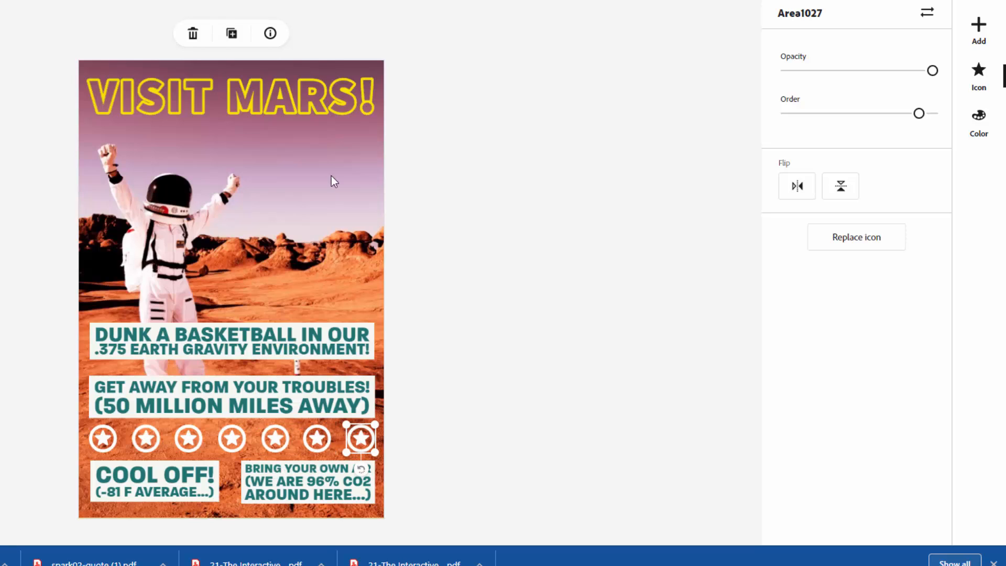